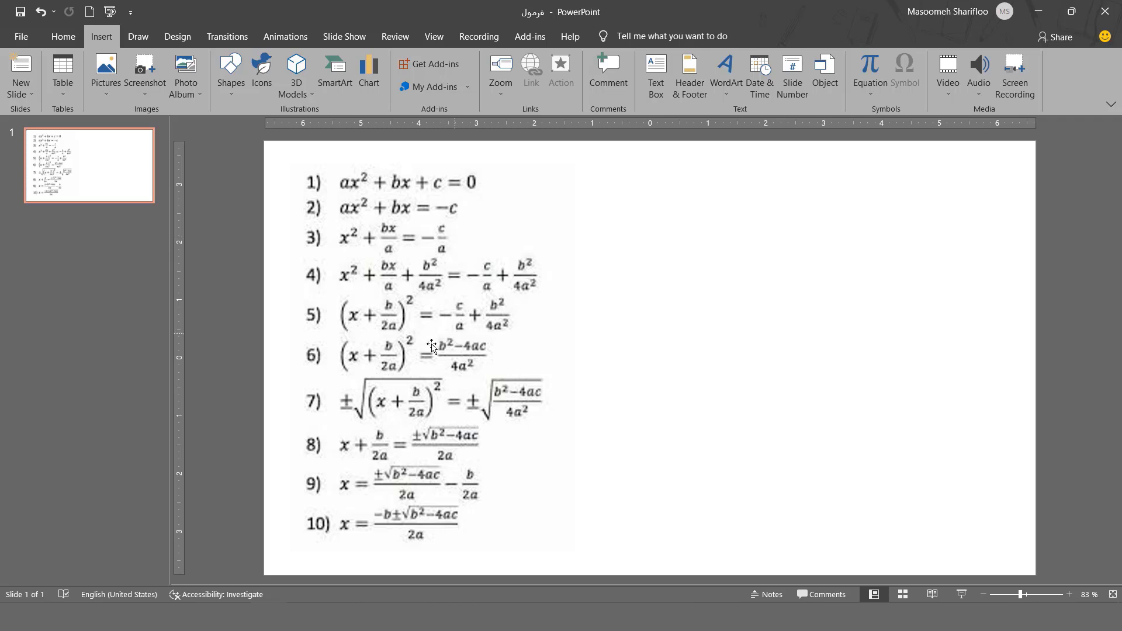
Select the equations picture and nudge it slightly left on the slide
left_click(406, 350)
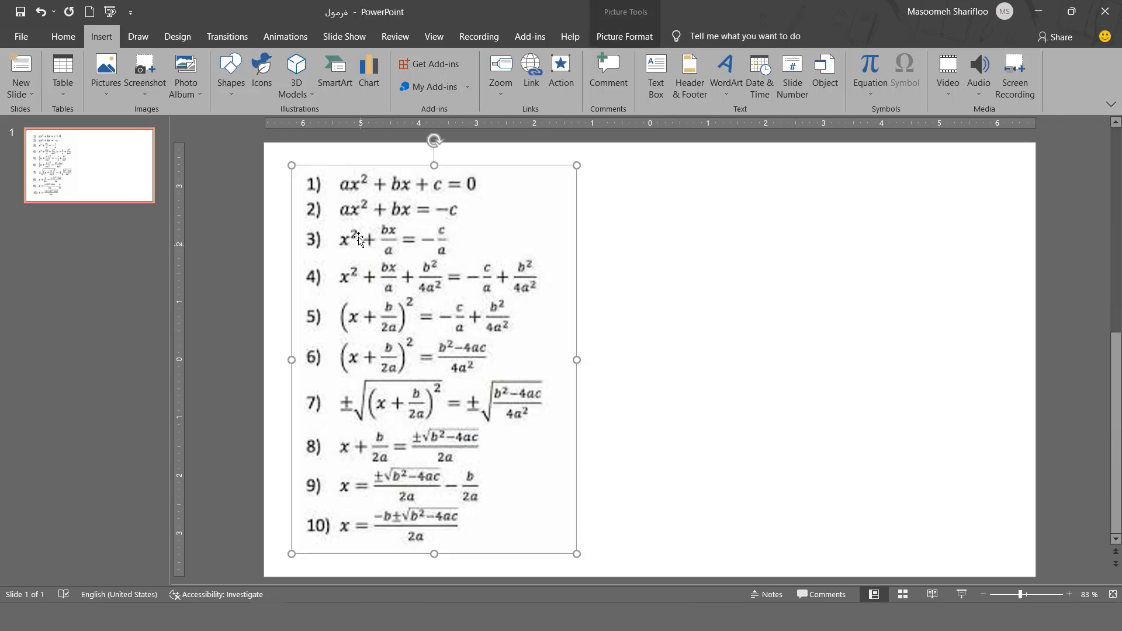
mouse_move(460, 461)
left_mouse_down()
mouse_move(440, 476)
mouse_move(440, 463)
mouse_move(456, 462)
left_mouse_up()
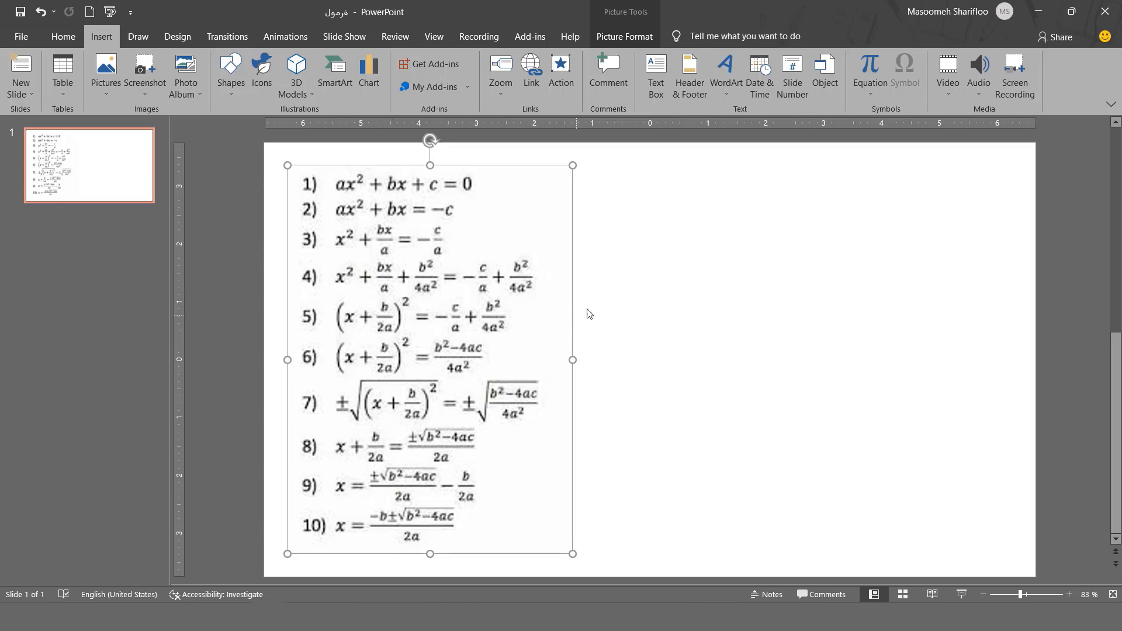
Open the built-in equation gallery and scroll through the available preset equations
left_click(864, 95)
left_click(865, 94)
left_click(230, 73)
left_click(230, 73)
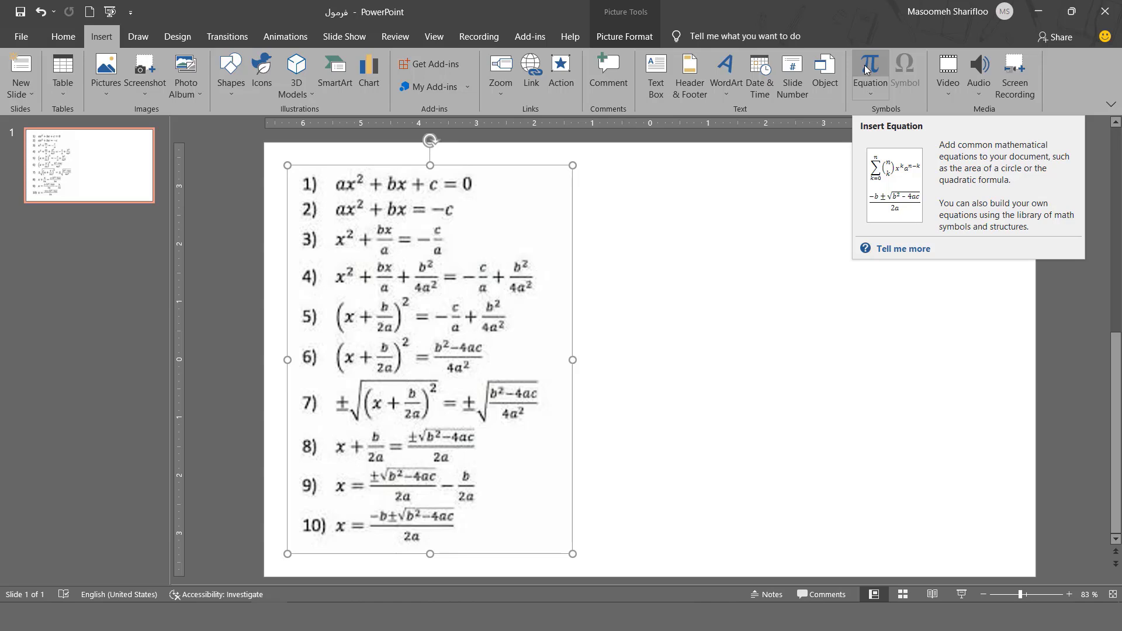
left_click(875, 93)
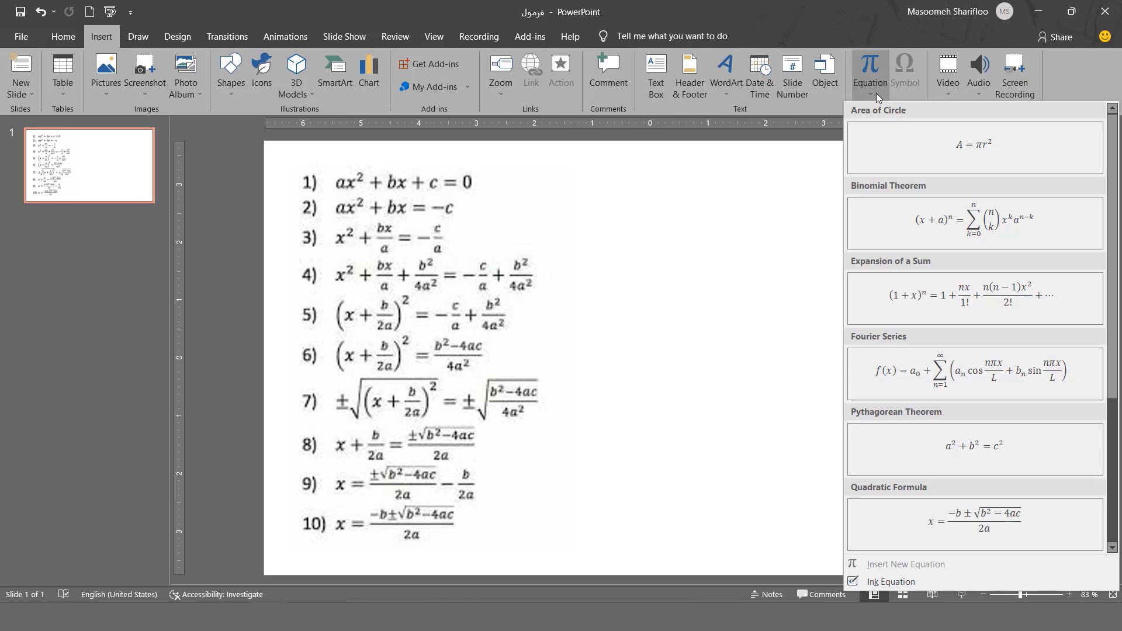
scroll(948, 180, "down", 3)
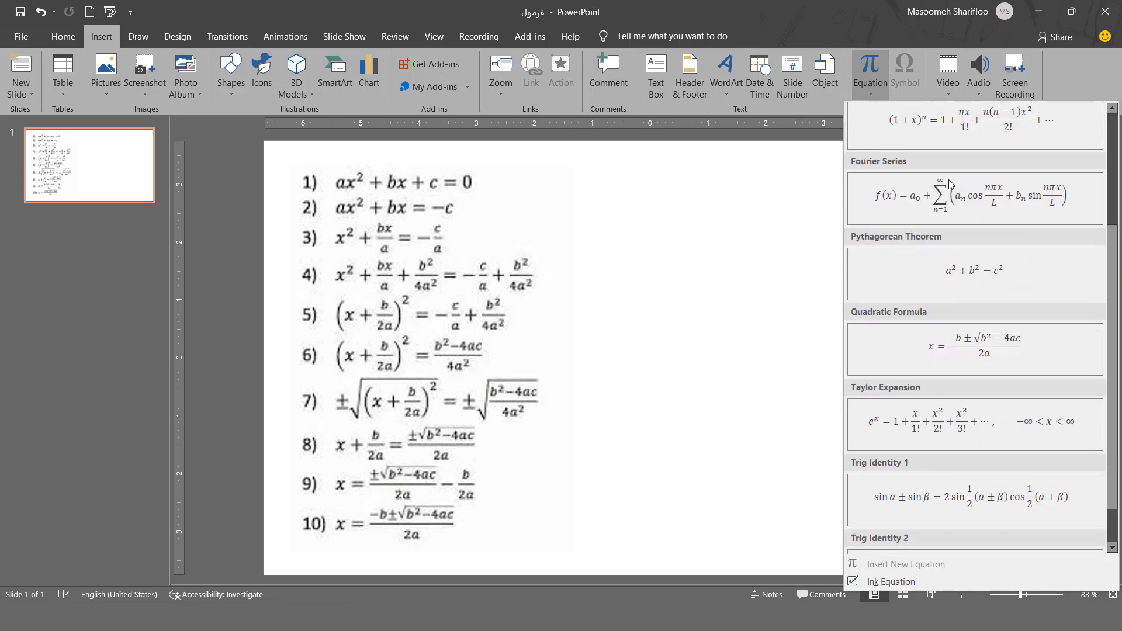
scroll(948, 184, "up", 3)
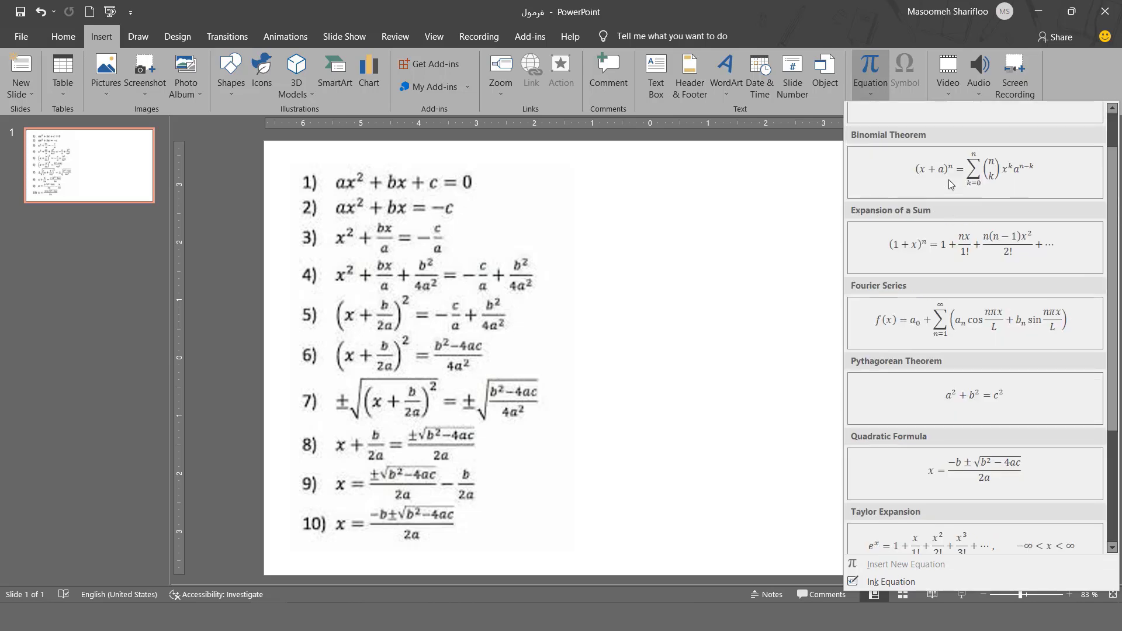
scroll(949, 180, "down", 3)
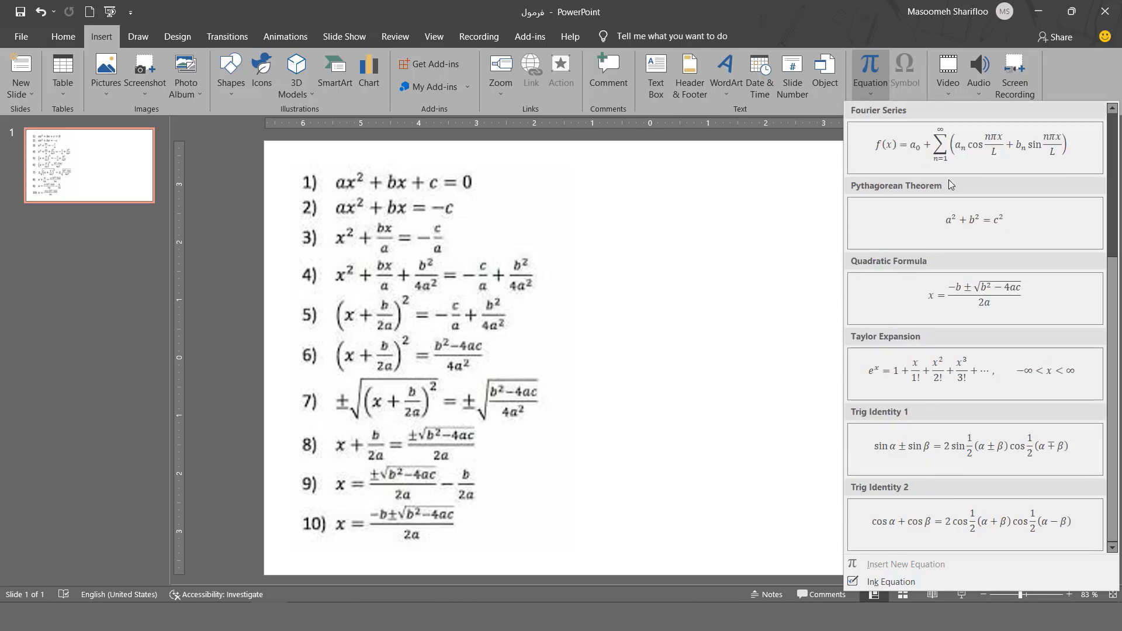
scroll(949, 180, "up", 3)
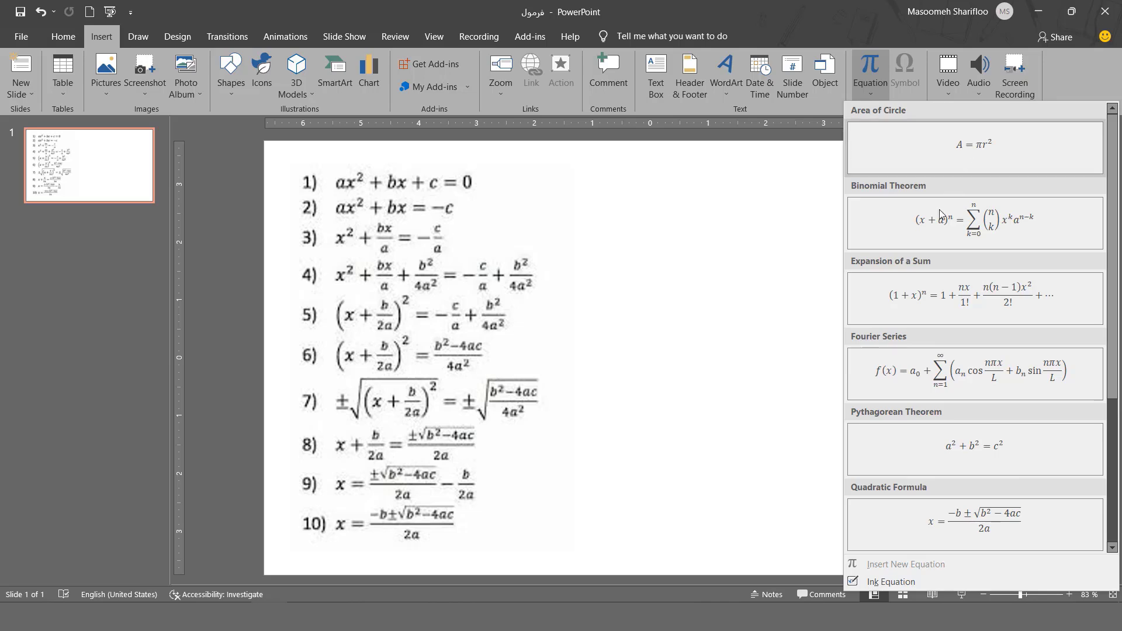
Insert a new blank equation box and position it to the right of the picture
left_click(877, 69)
left_click_drag(738, 351, 806, 270)
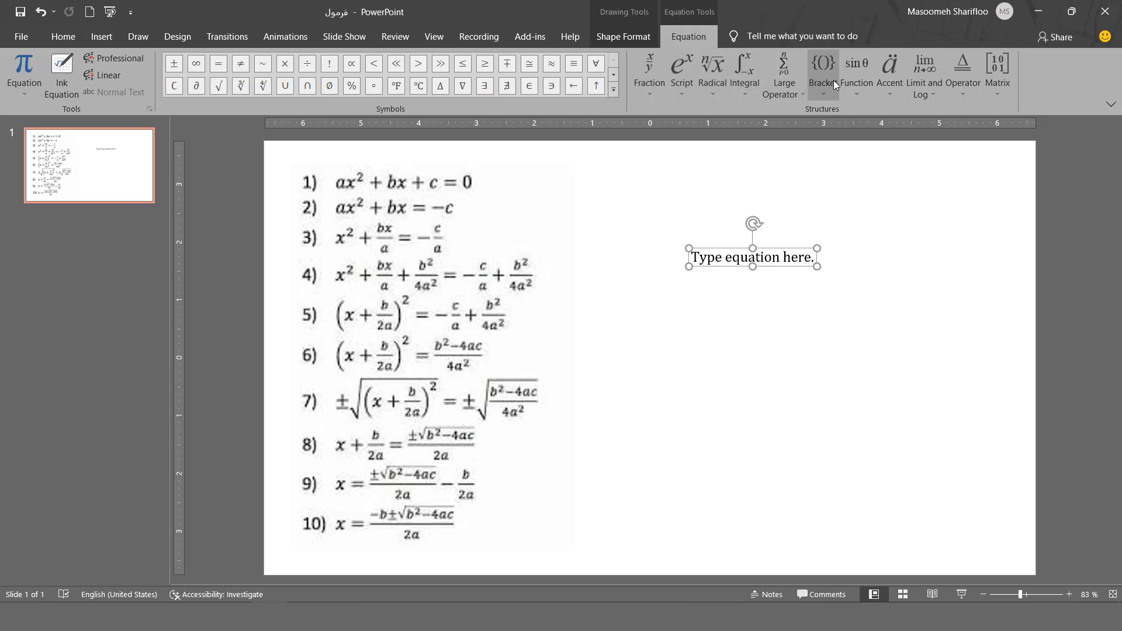
Handwrite a short expression with Ink Equation, insert it into the equation box, and nudge the box up-left
left_click(27, 93)
scroll(146, 332, "down", 3)
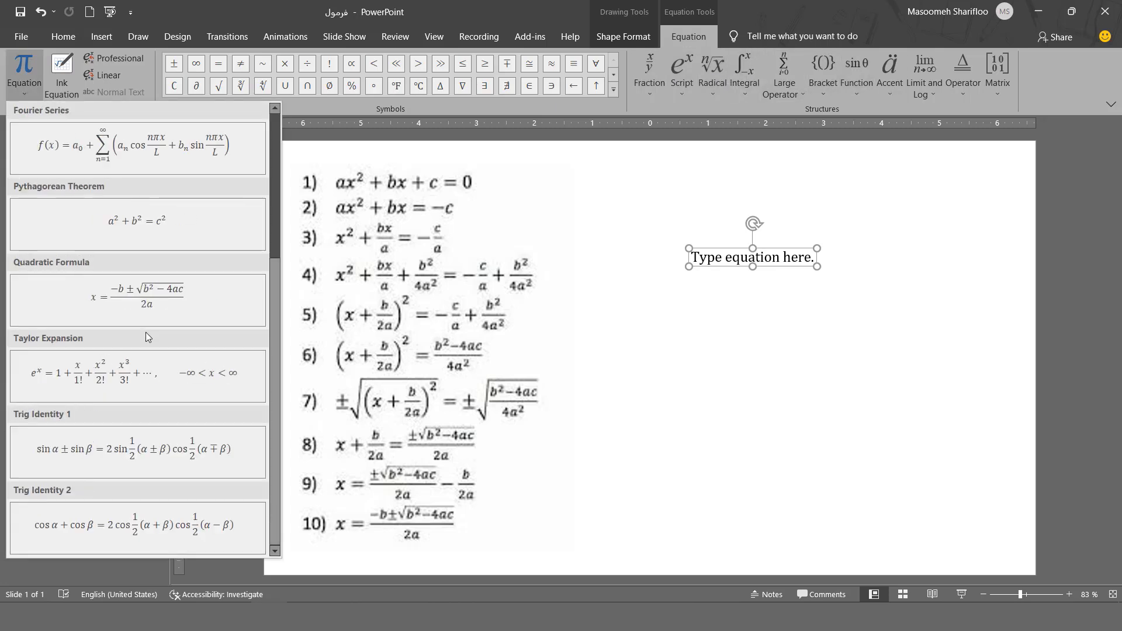
scroll(146, 332, "up", 1)
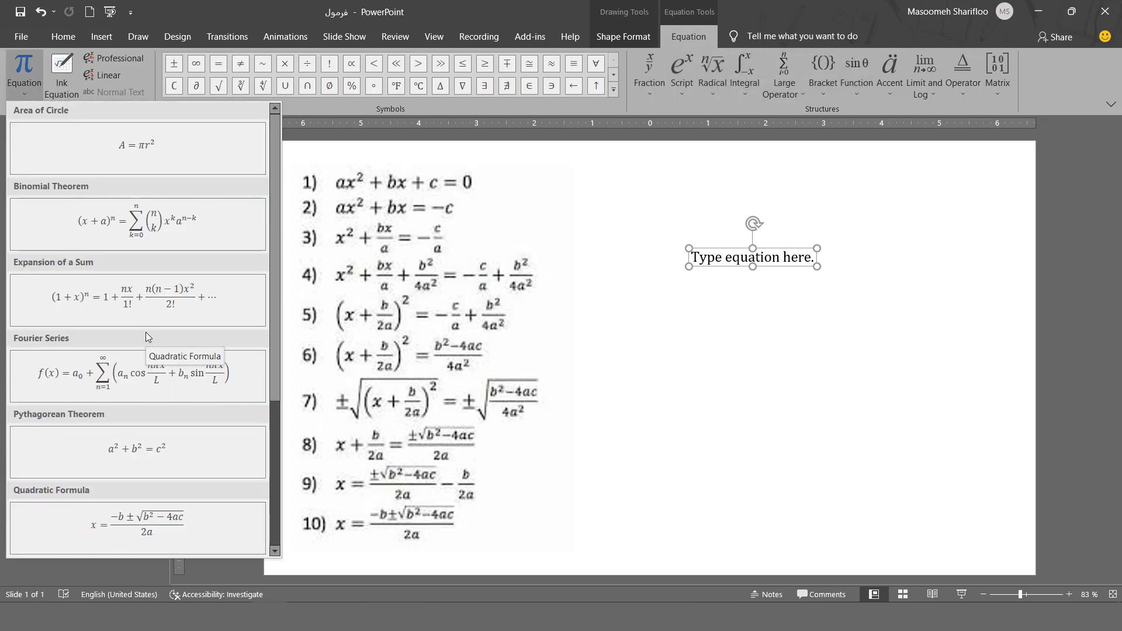
scroll(145, 331, "down", 1)
scroll(145, 332, "up", 1)
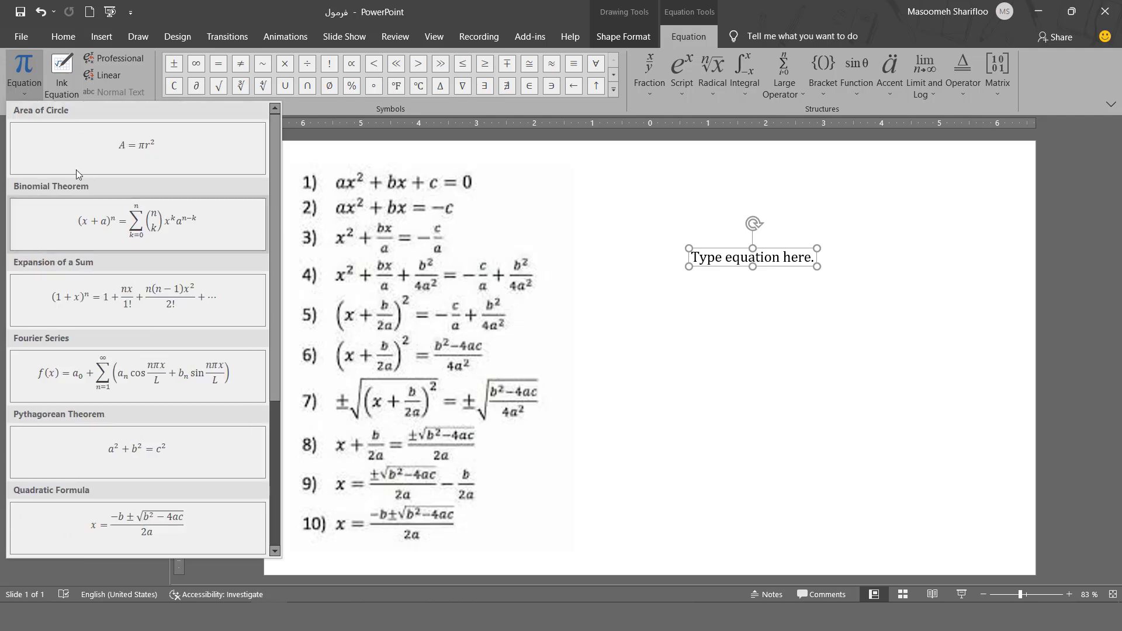
left_click(65, 86)
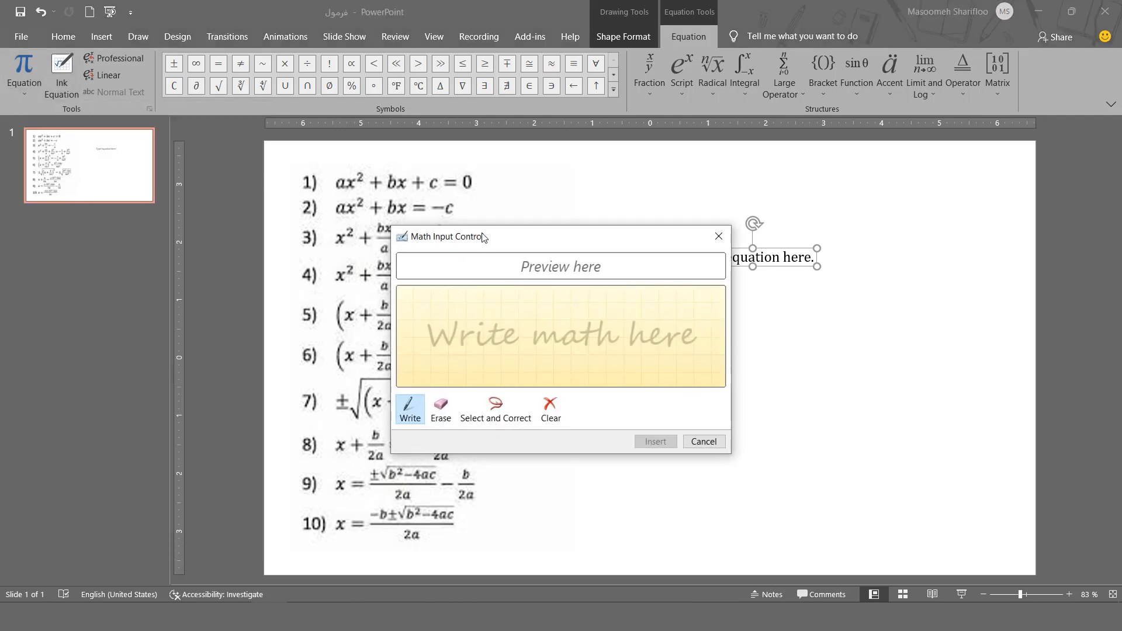
mouse_move(484, 236)
left_mouse_down()
mouse_move(443, 231)
mouse_move(413, 180)
left_mouse_up()
left_click_drag(384, 261, 409, 306)
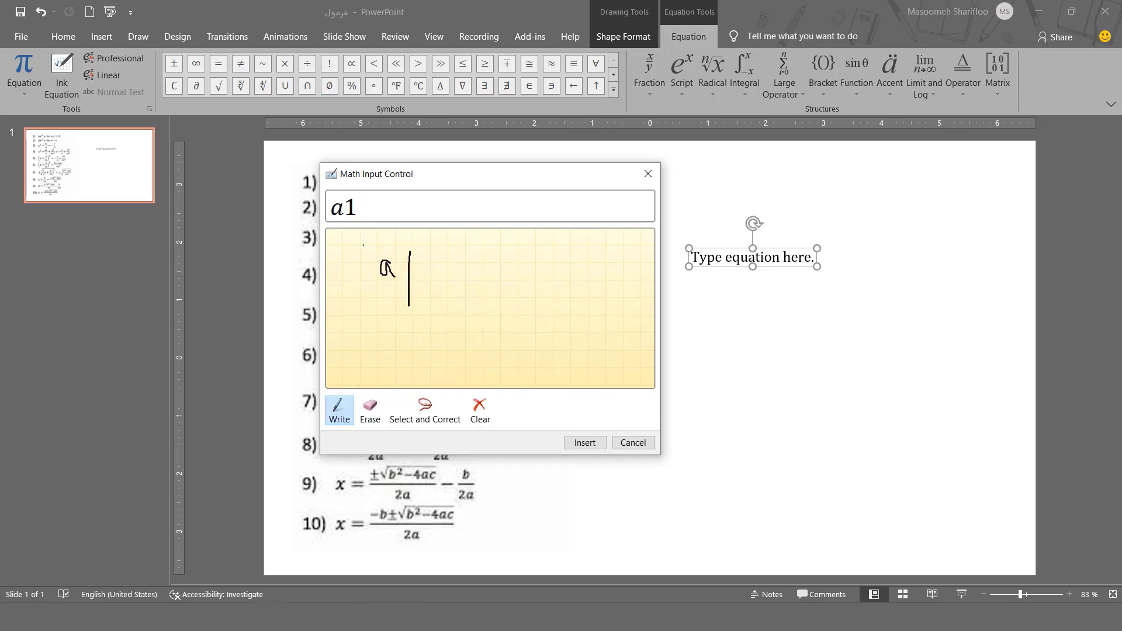
left_click_drag(419, 252, 442, 290)
left_click(583, 444)
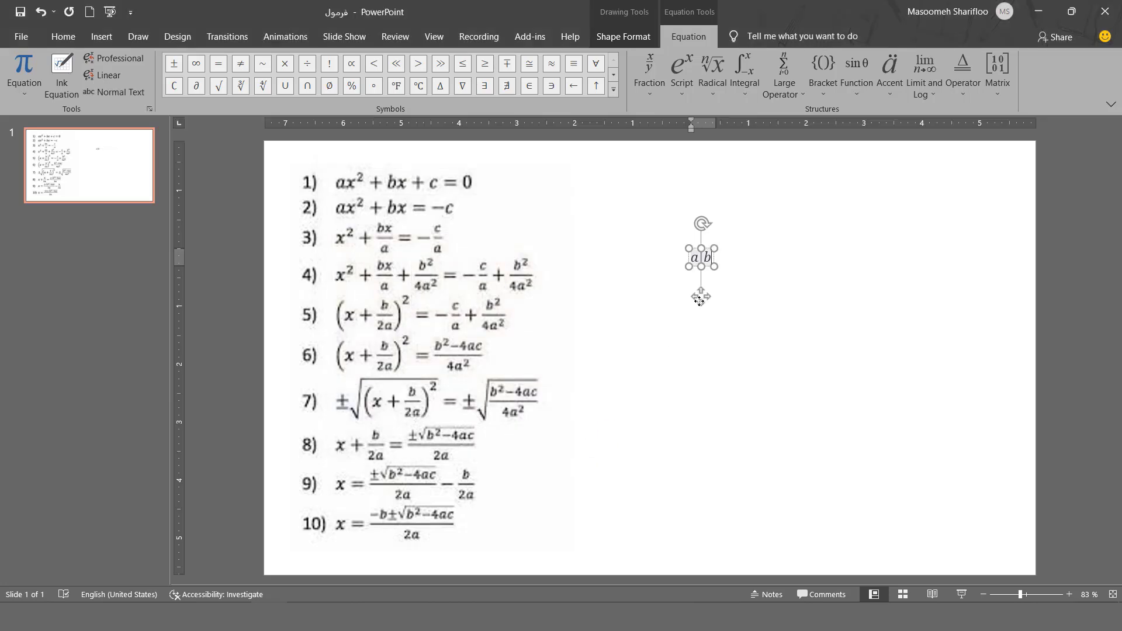
left_click_drag(699, 298, 679, 288)
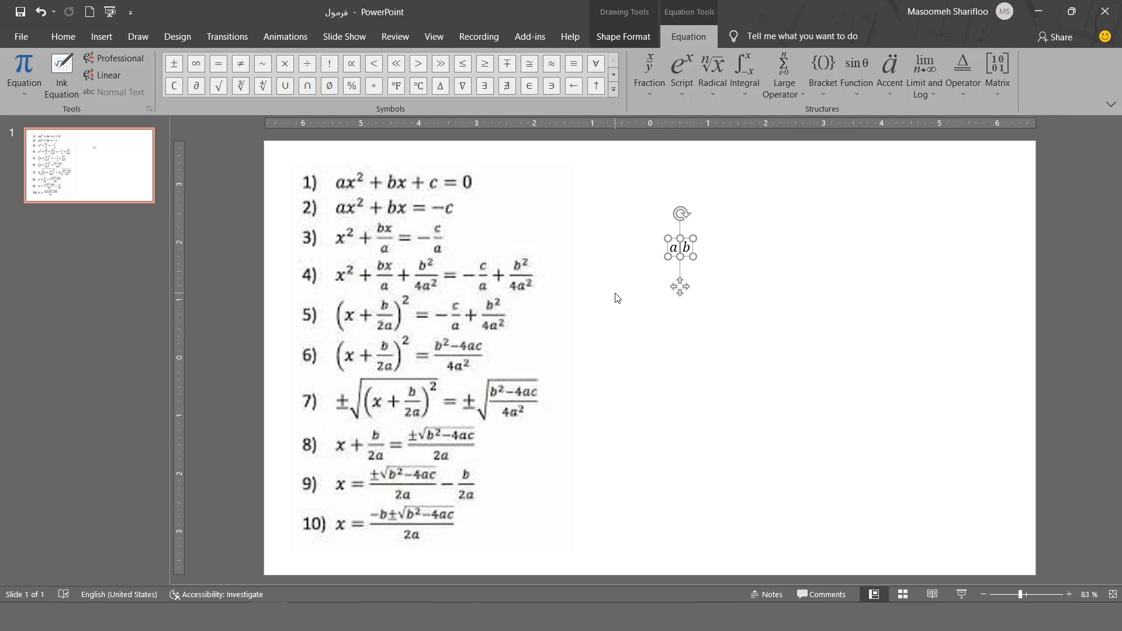
Reopen Ink Equation and test writing, erasing and clearing a square-root expression on the pad
left_click(67, 92)
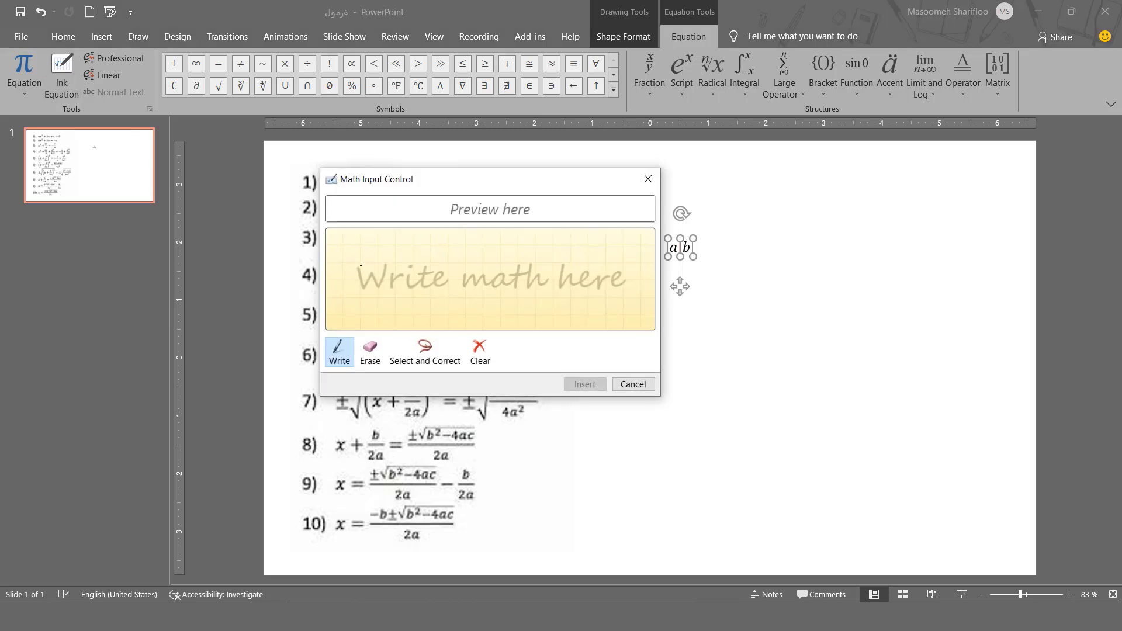
left_click_drag(360, 274, 370, 281)
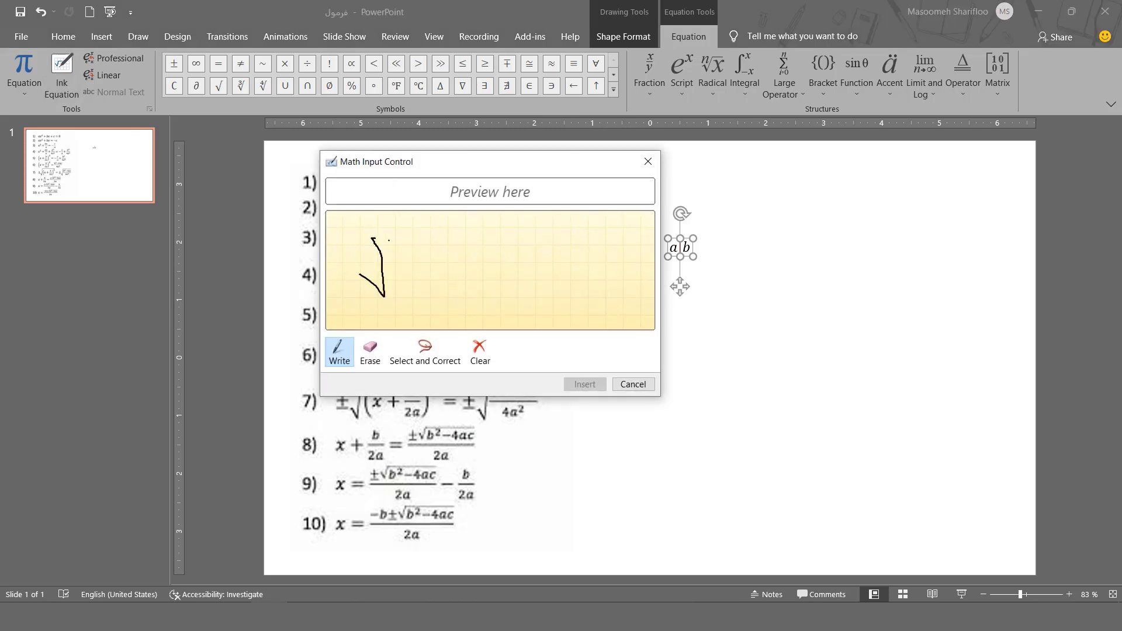
mouse_move(373, 238)
left_mouse_down()
mouse_move(460, 245)
mouse_move(418, 283)
mouse_move(428, 265)
left_mouse_up()
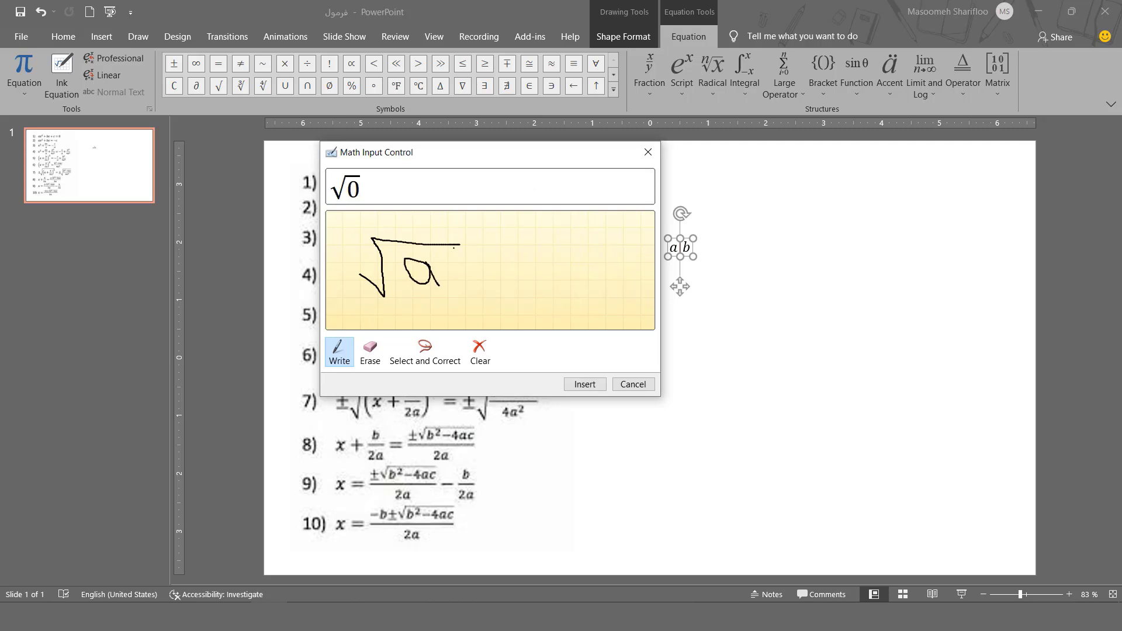
left_click(370, 351)
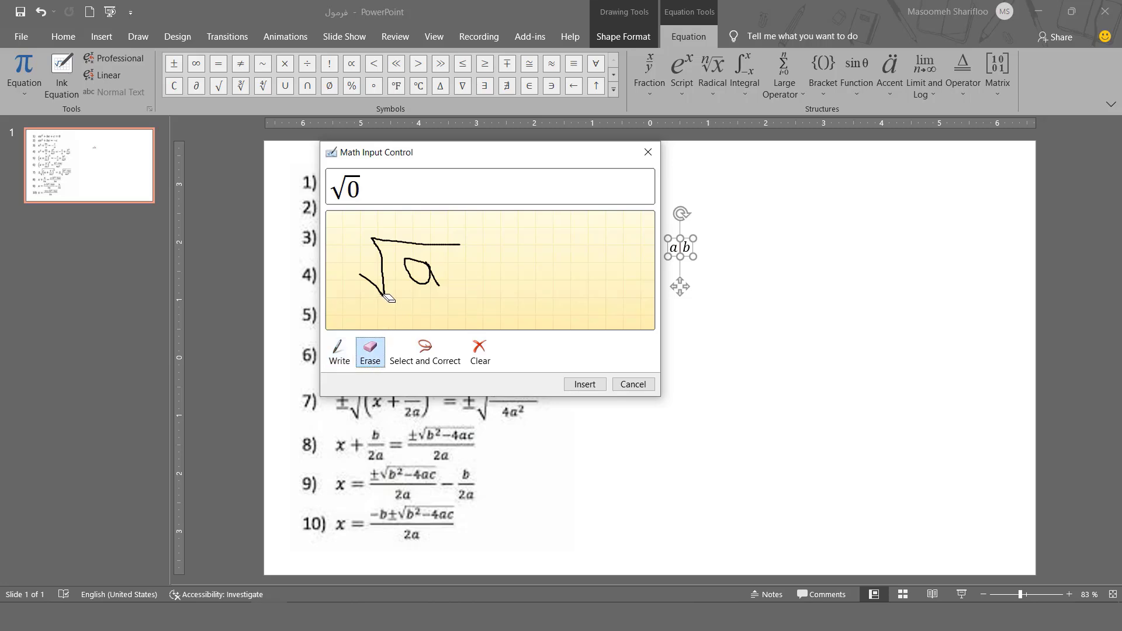
left_click(382, 280)
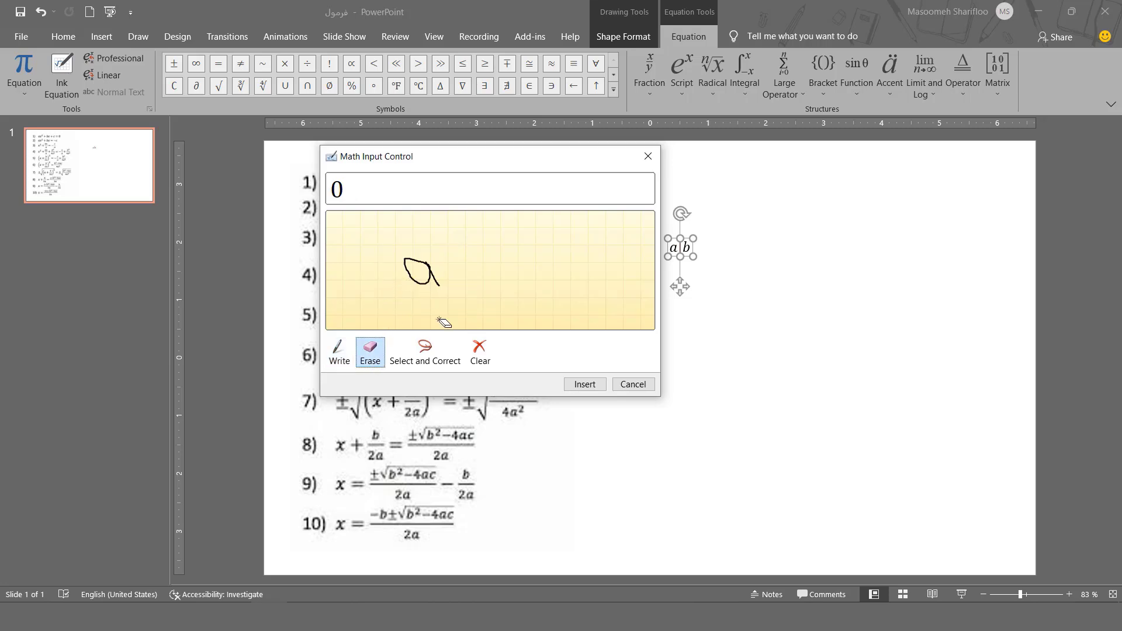
left_click(479, 351)
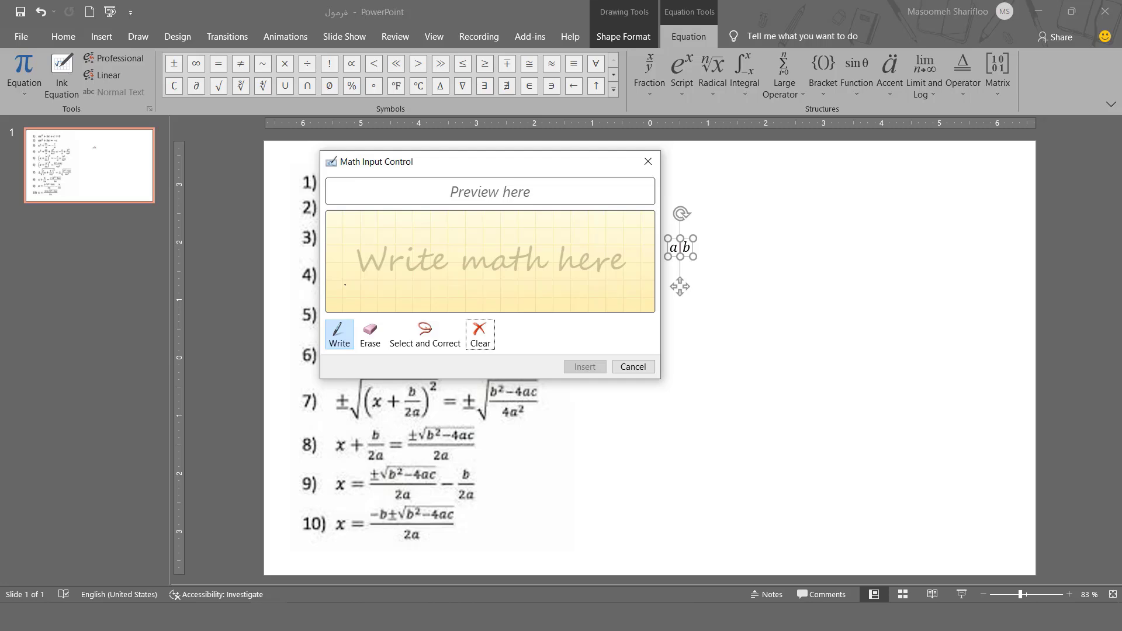
Handwrite a over b, draw a square root around it, and insert the result into the equation
mouse_move(394, 252)
left_mouse_down()
mouse_move(384, 253)
mouse_move(399, 256)
mouse_move(391, 302)
left_mouse_up()
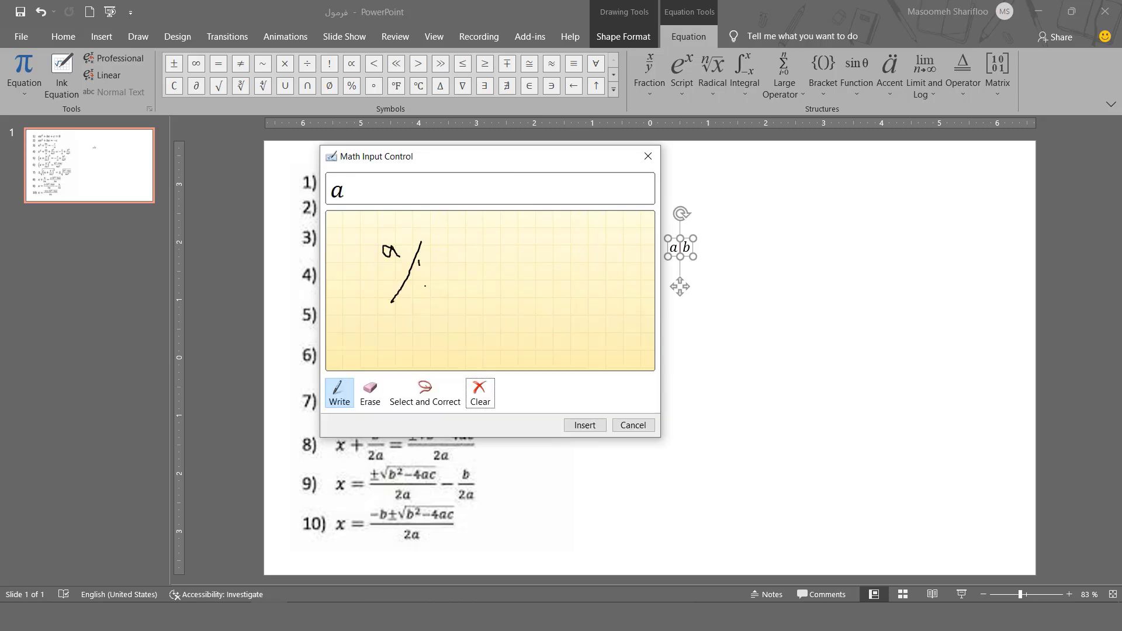
left_click_drag(419, 263, 437, 289)
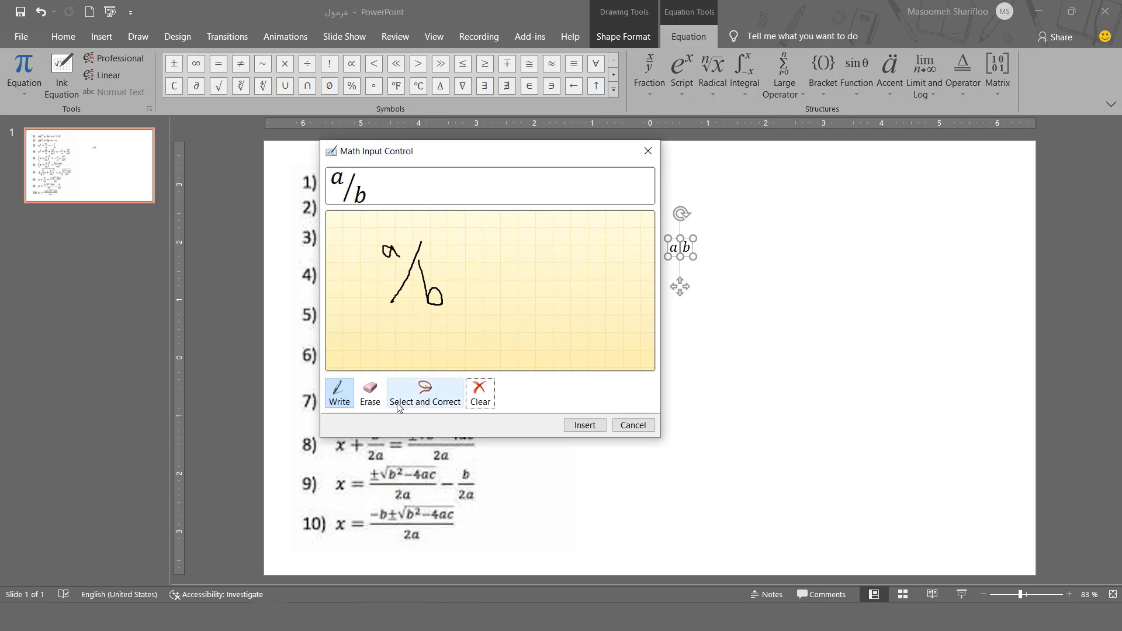
left_click(415, 406)
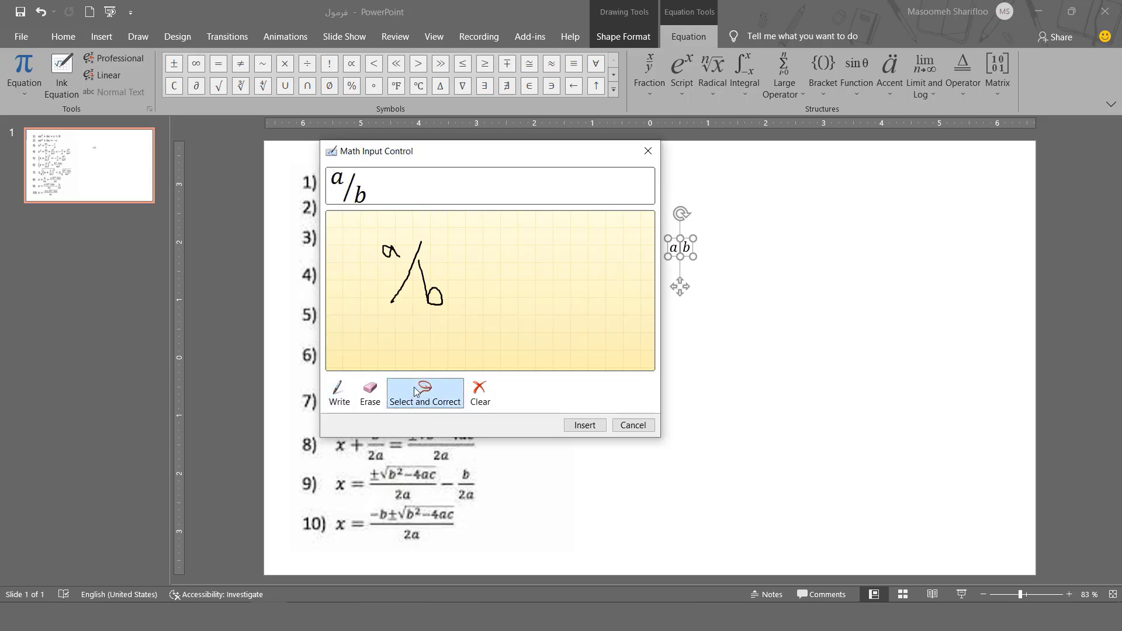
left_click(342, 391)
mouse_move(352, 331)
left_mouse_down()
mouse_move(371, 350)
mouse_move(359, 242)
mouse_move(466, 229)
left_mouse_up()
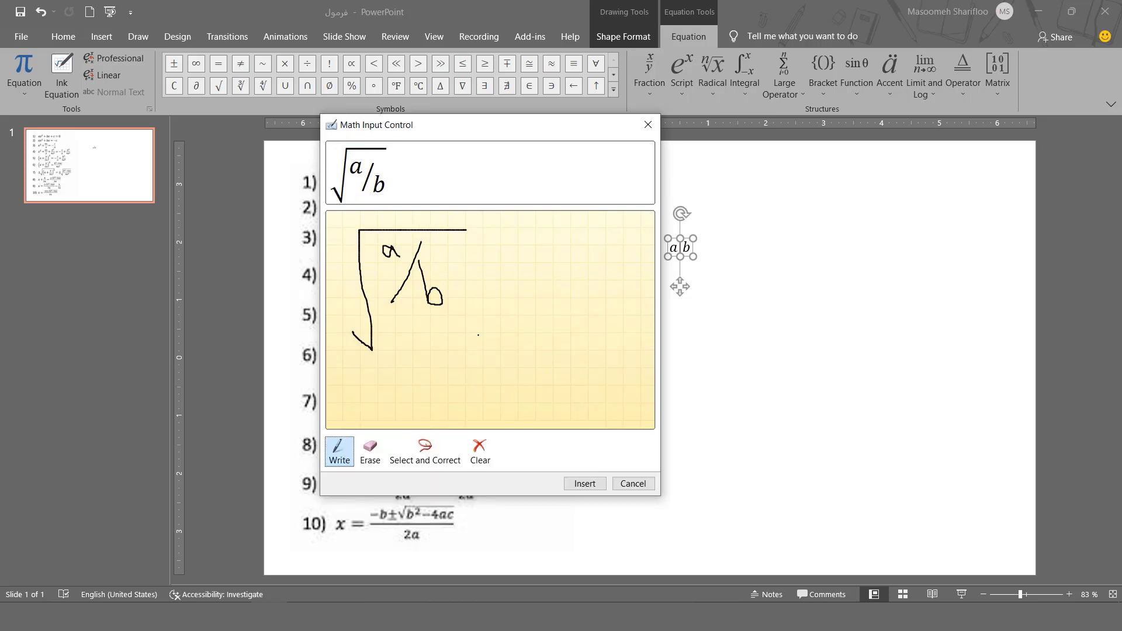
left_click(576, 488)
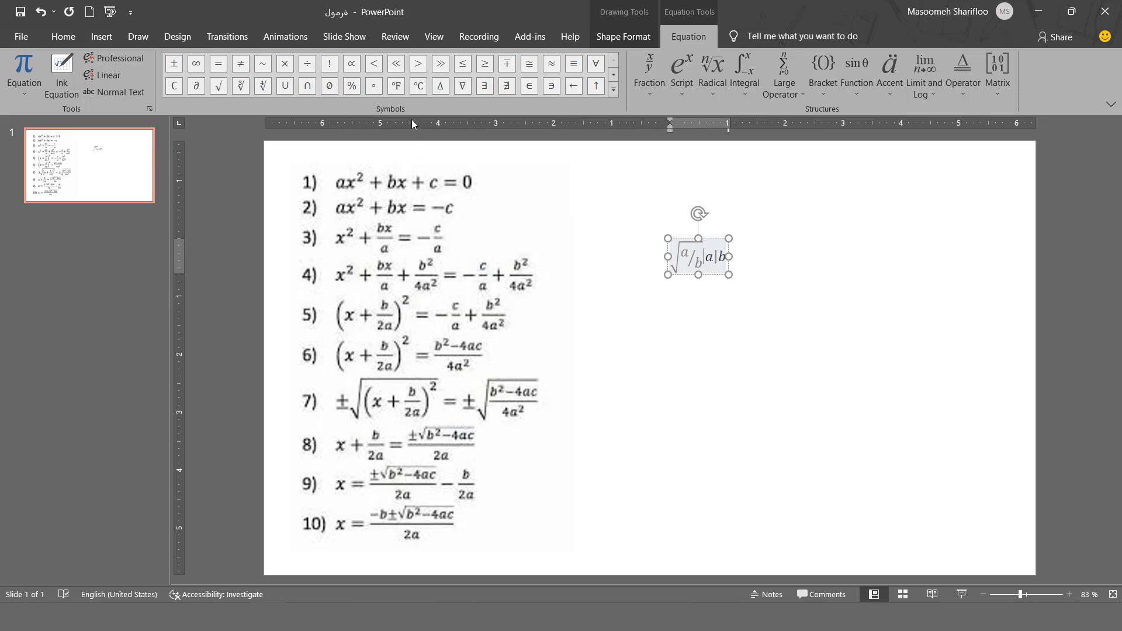
Browse the Basic Math and Operators sets in the equation symbols gallery
left_click(612, 90)
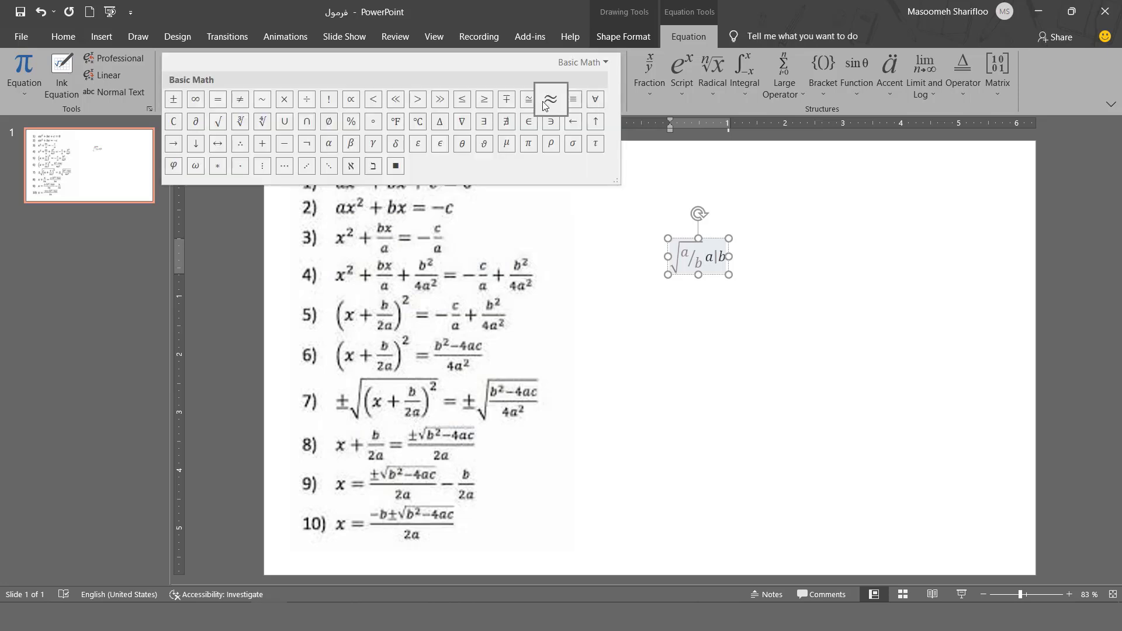
left_click(608, 63)
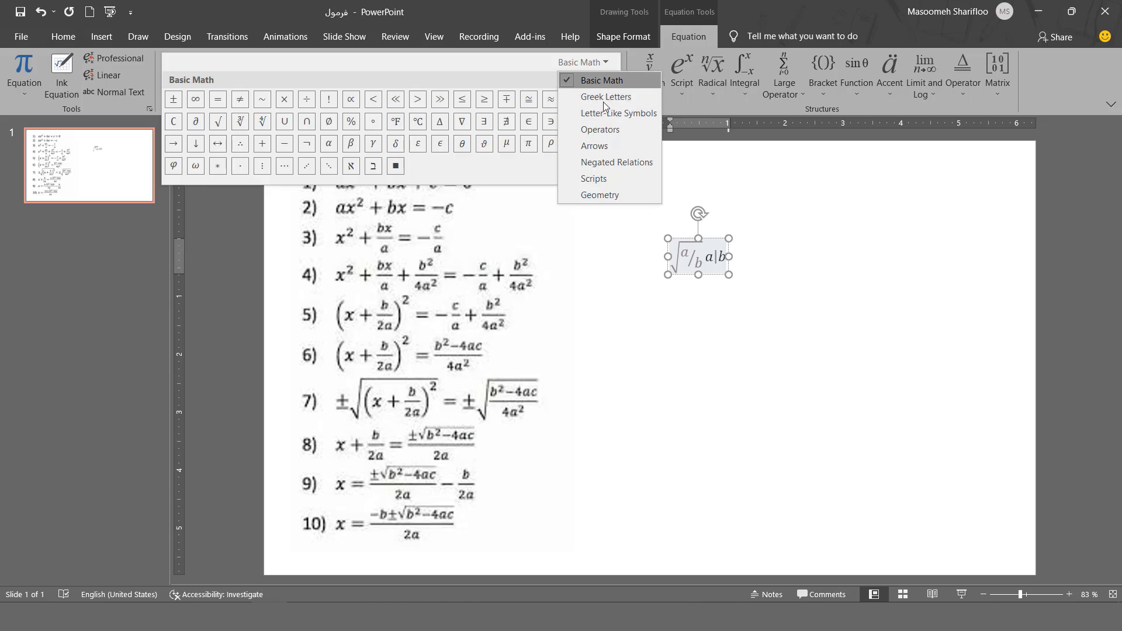
left_click(609, 131)
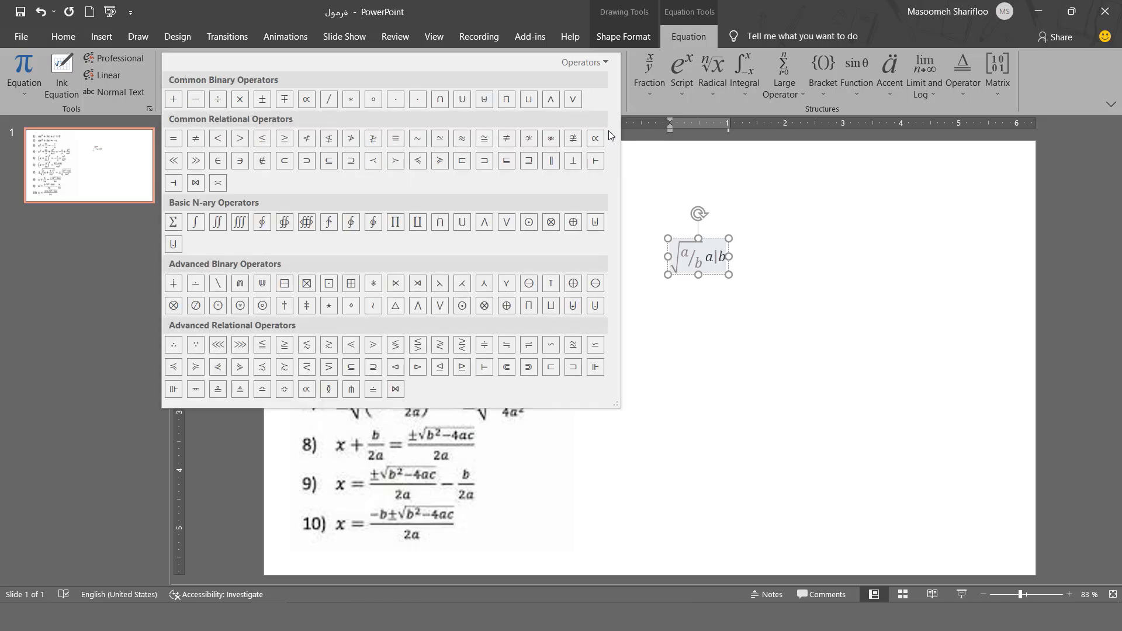
left_click(585, 62)
left_click(611, 87)
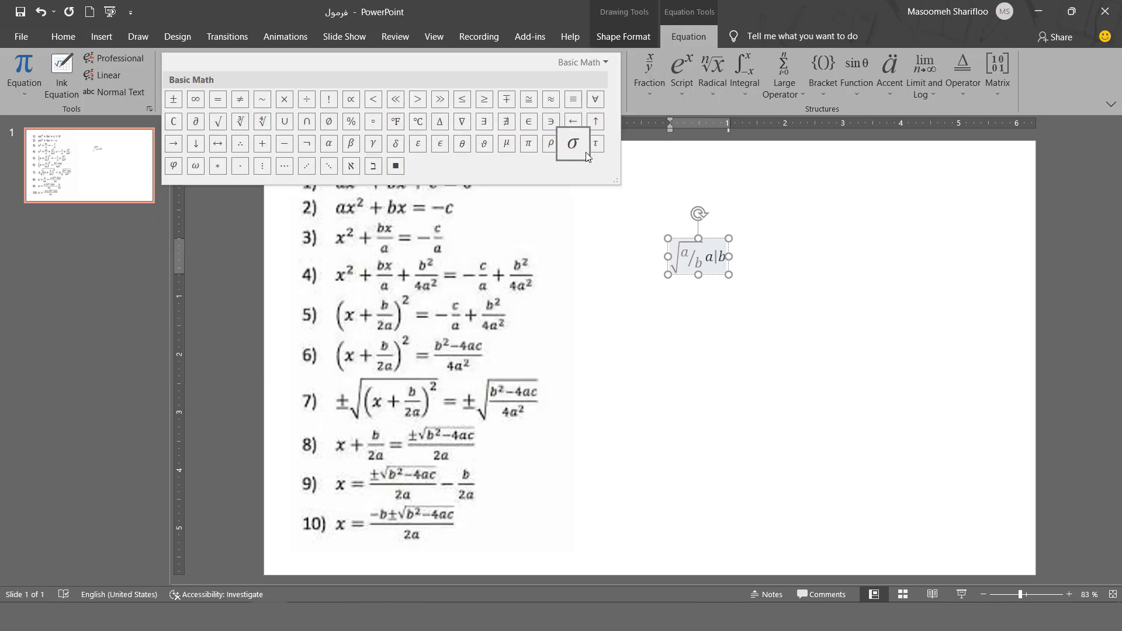
left_click(662, 148)
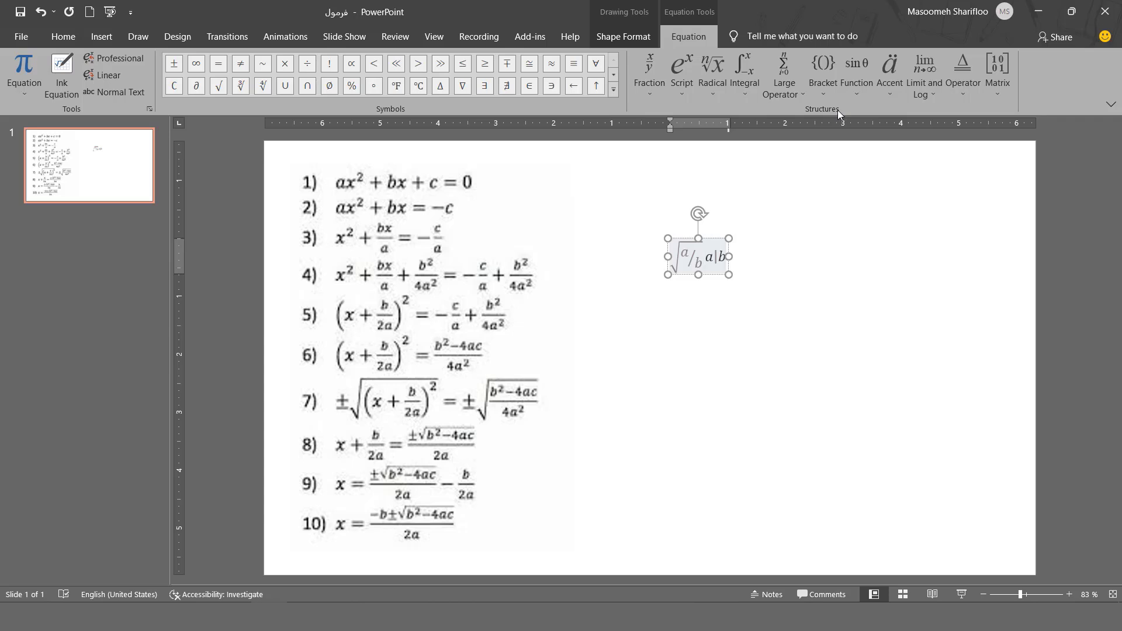
Insert a new equation box and browse each structure gallery from Fraction through Matrix
key("alt+equal")
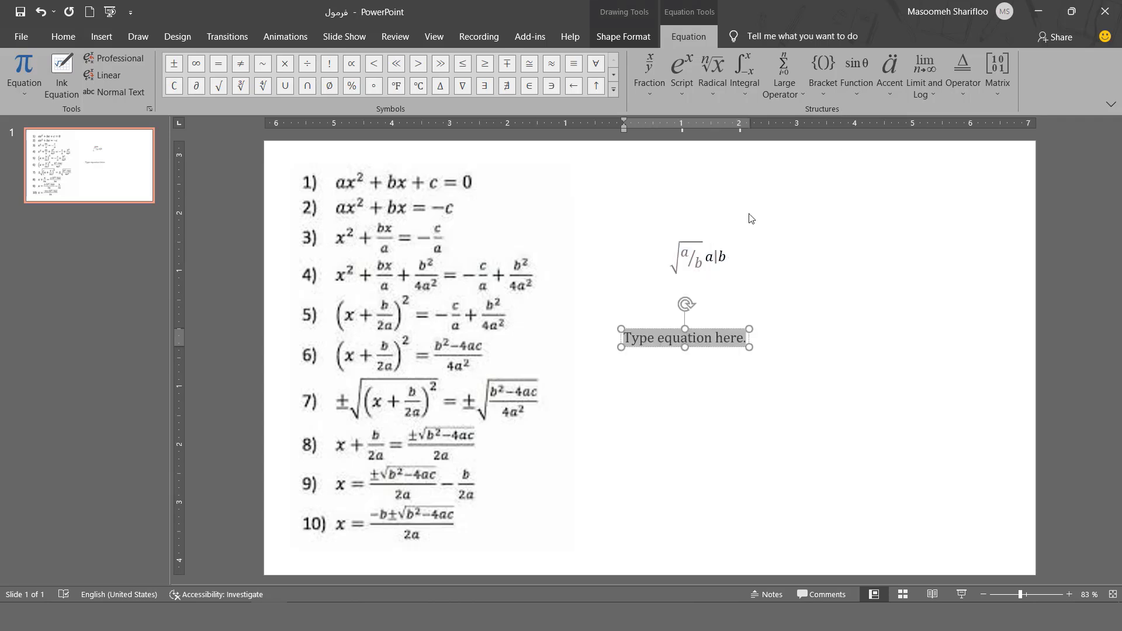
left_click(646, 94)
left_click(676, 93)
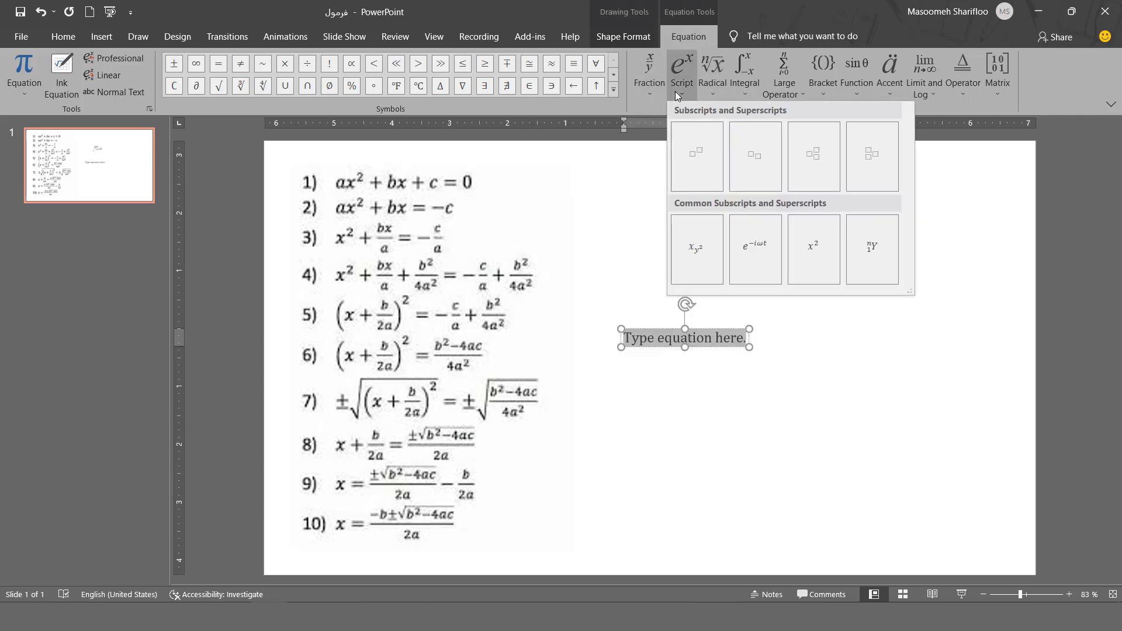
left_click(712, 94)
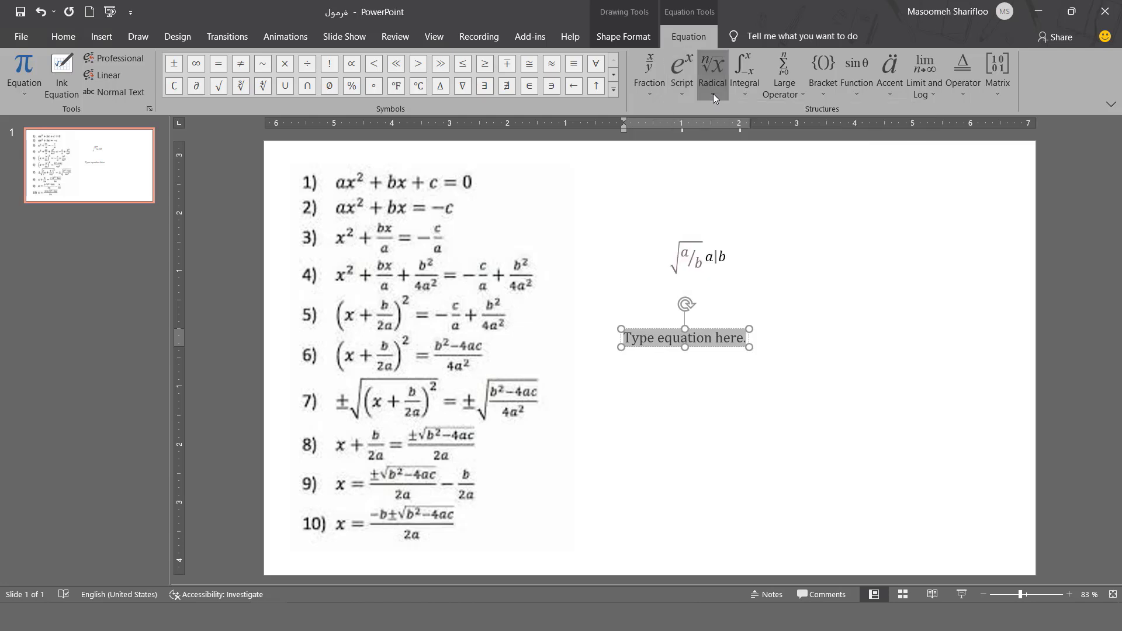
left_click(746, 93)
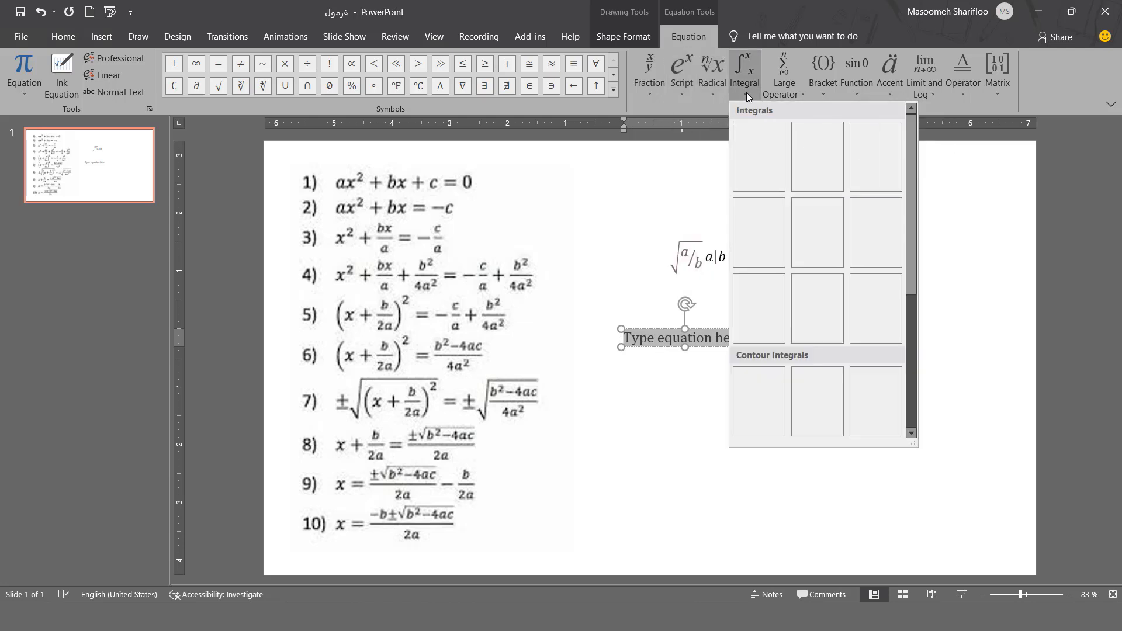
left_click(794, 93)
left_click(819, 89)
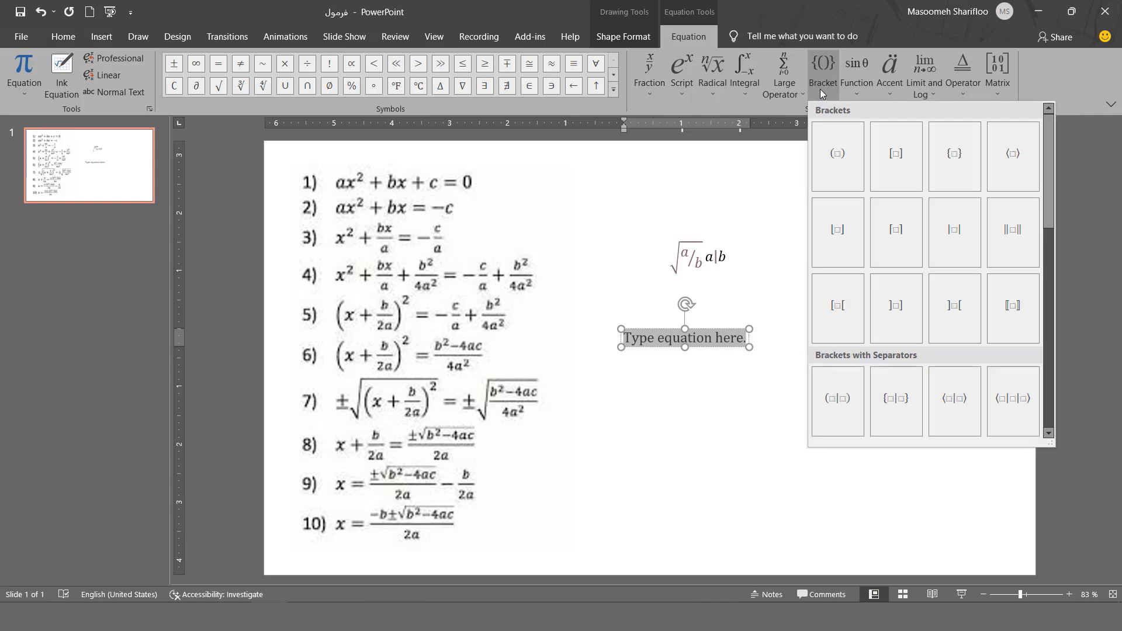
left_click(854, 92)
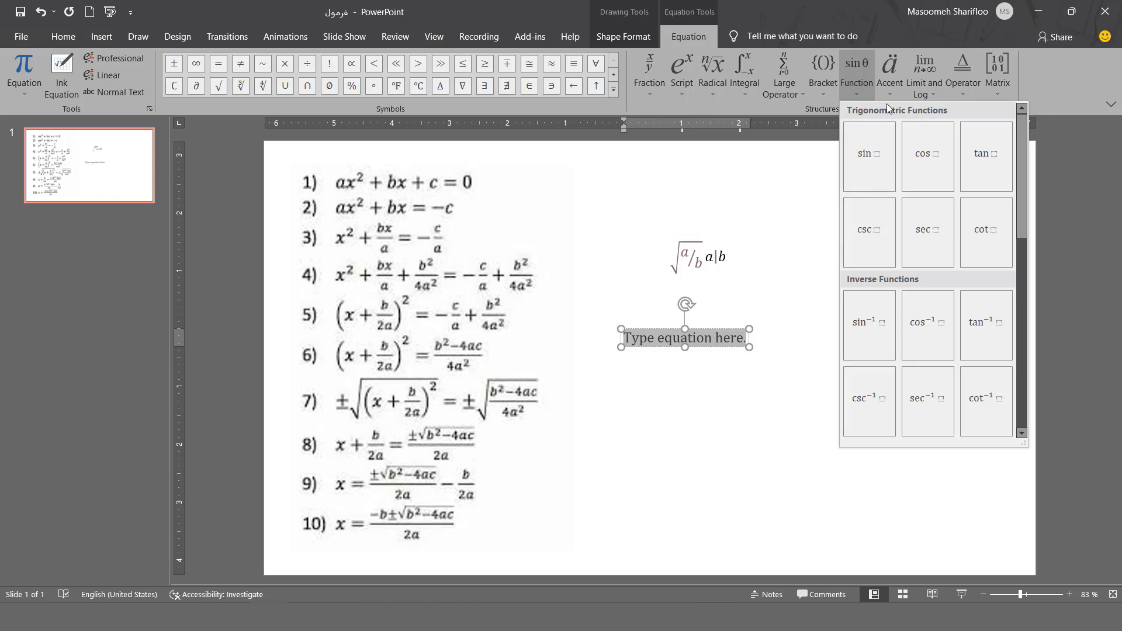
scroll(889, 93, "down", 5)
left_click(919, 93)
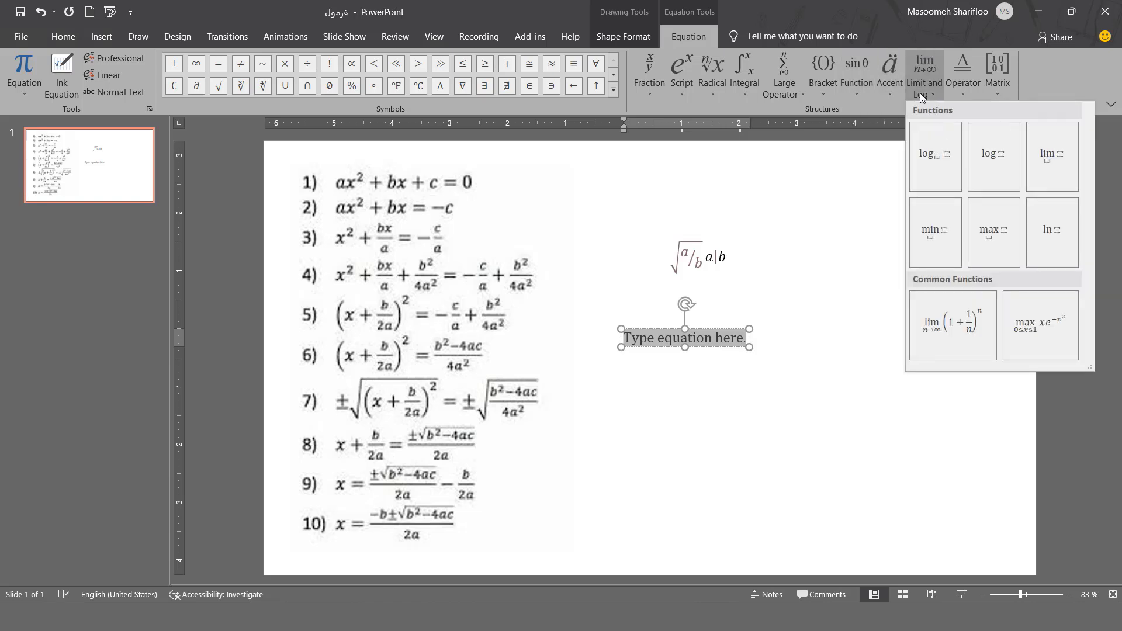
left_click(962, 92)
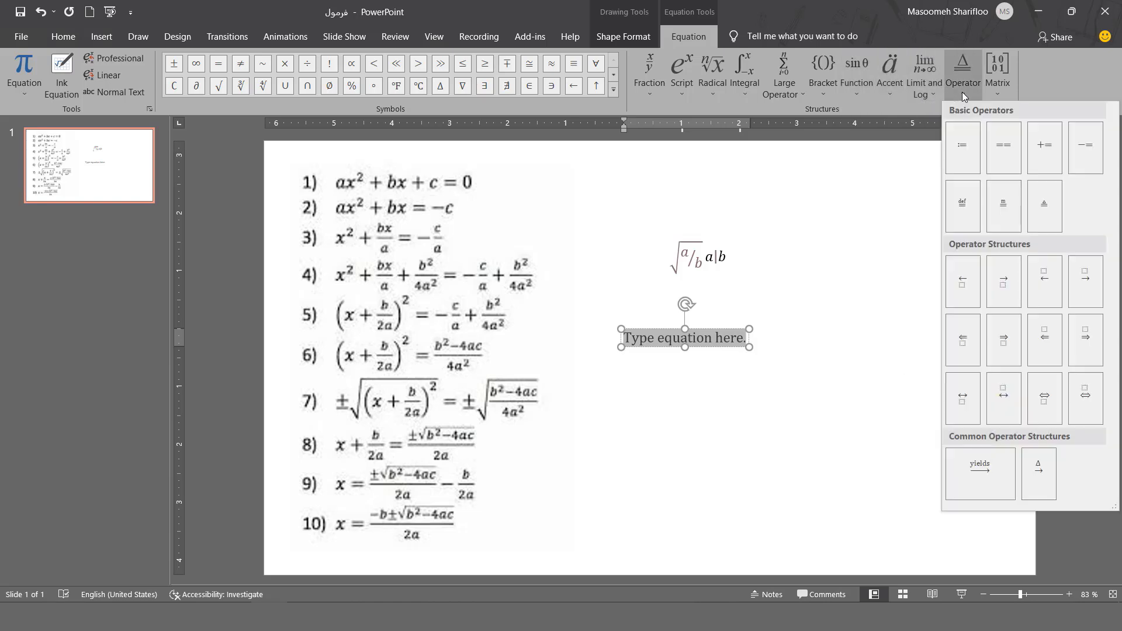
left_click(997, 82)
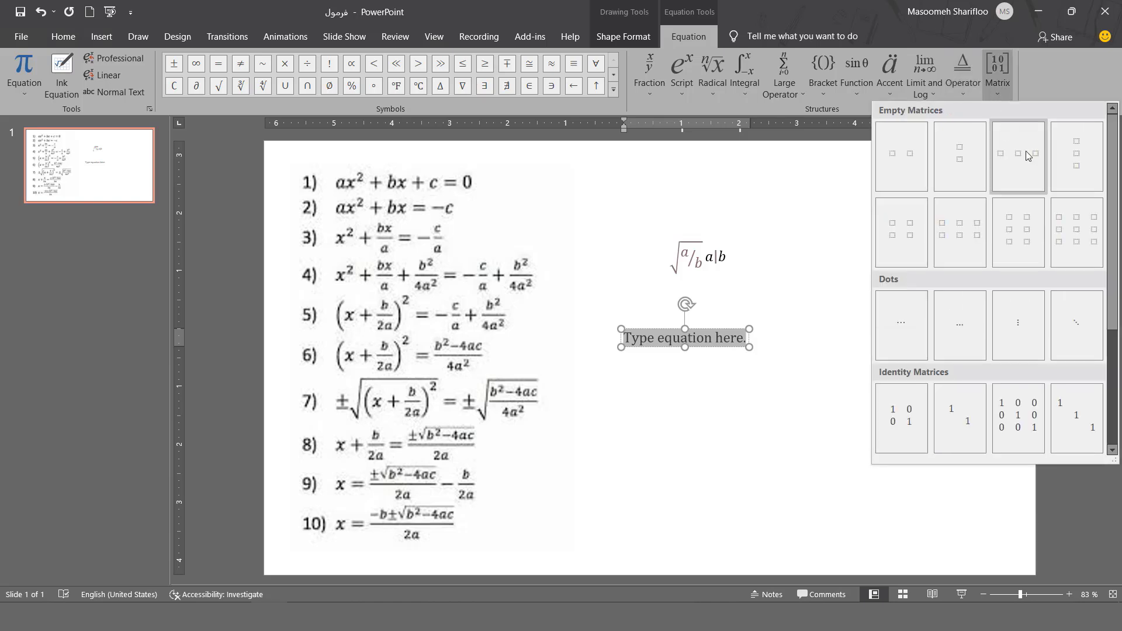
scroll(1017, 222, "down", 3)
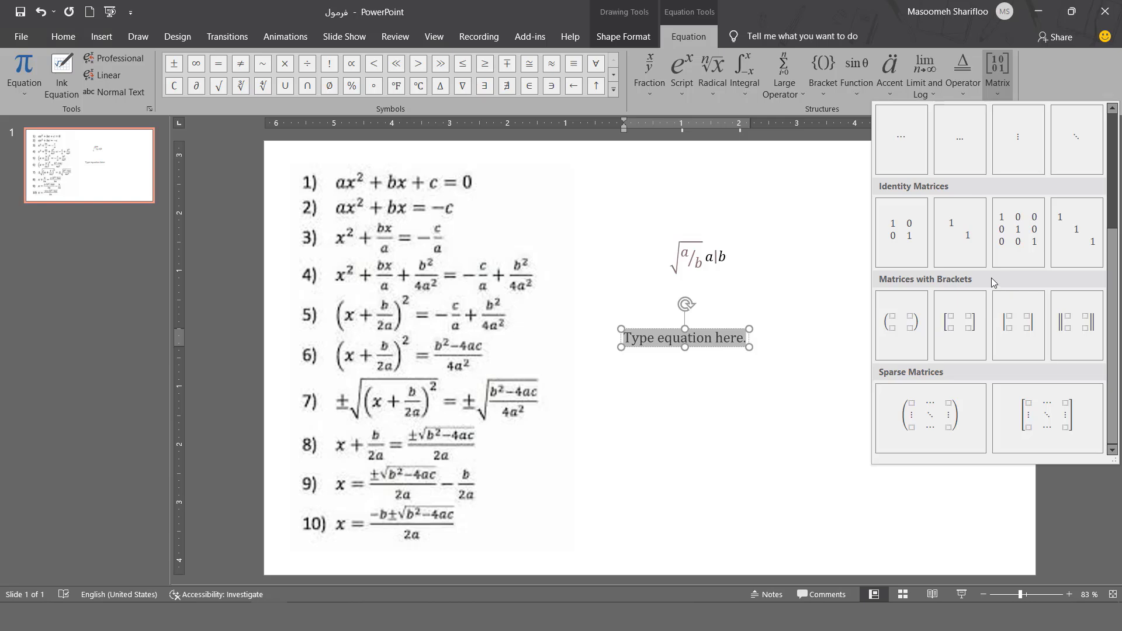
left_click(679, 103)
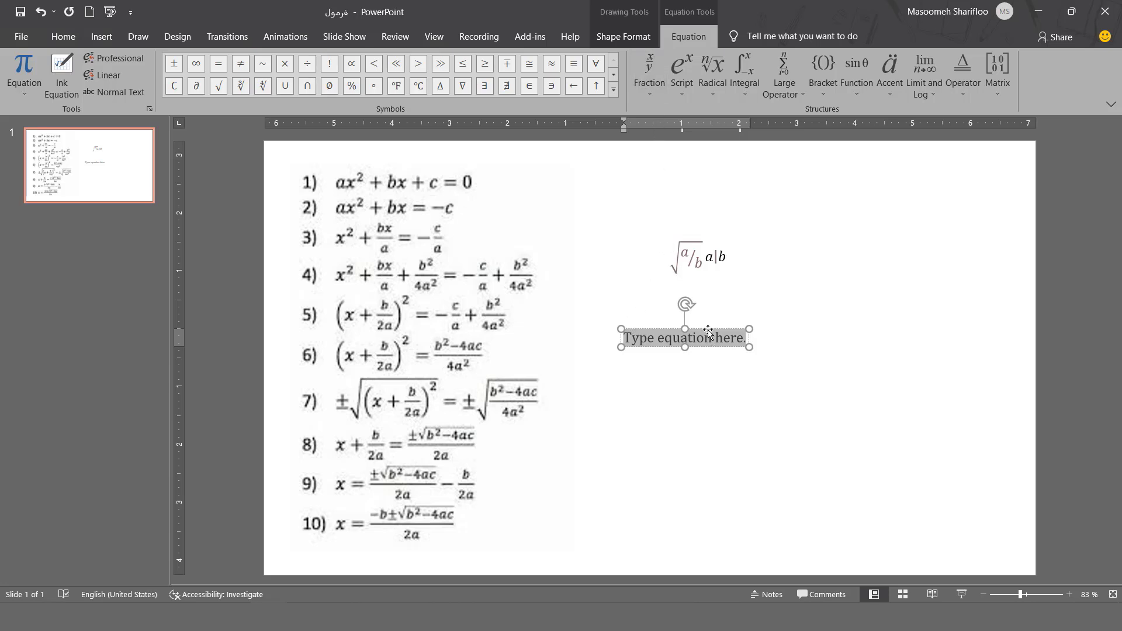
Move the new equation box to the right of the first equation
left_click_drag(706, 343, 844, 251)
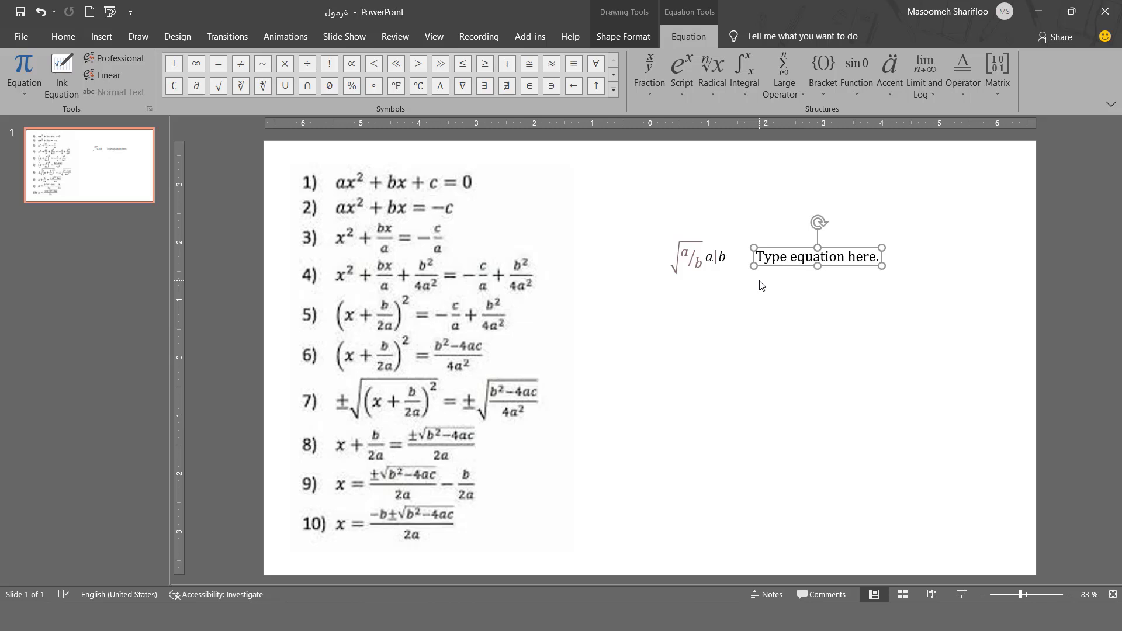
left_click(767, 262)
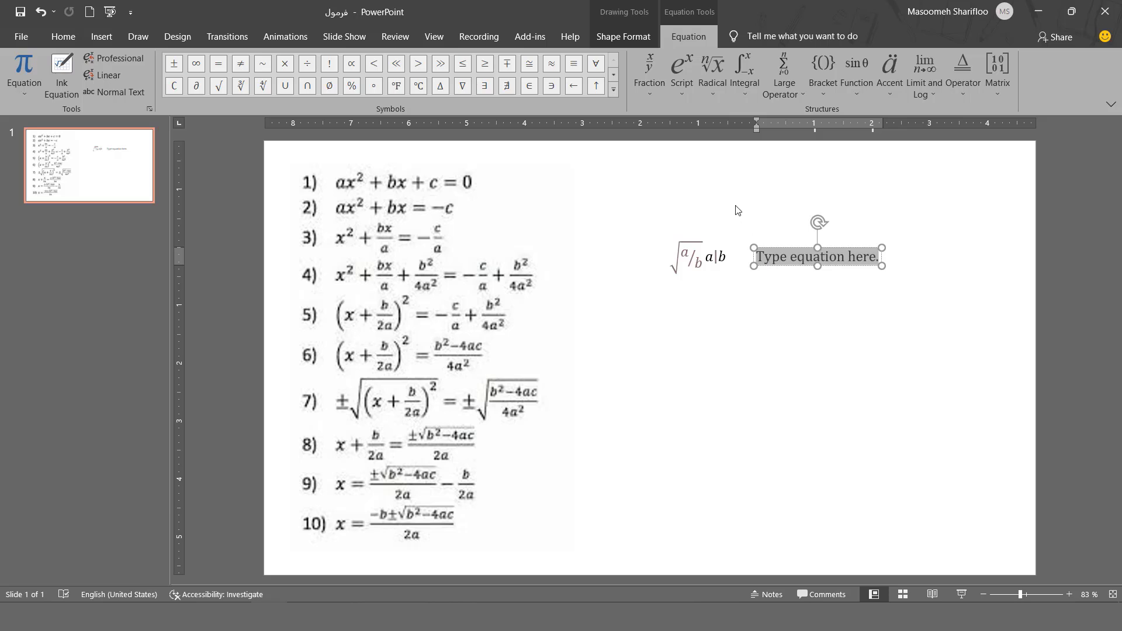
Insert a stacked fraction into the new equation with x as numerator and y as denominator
left_click(646, 94)
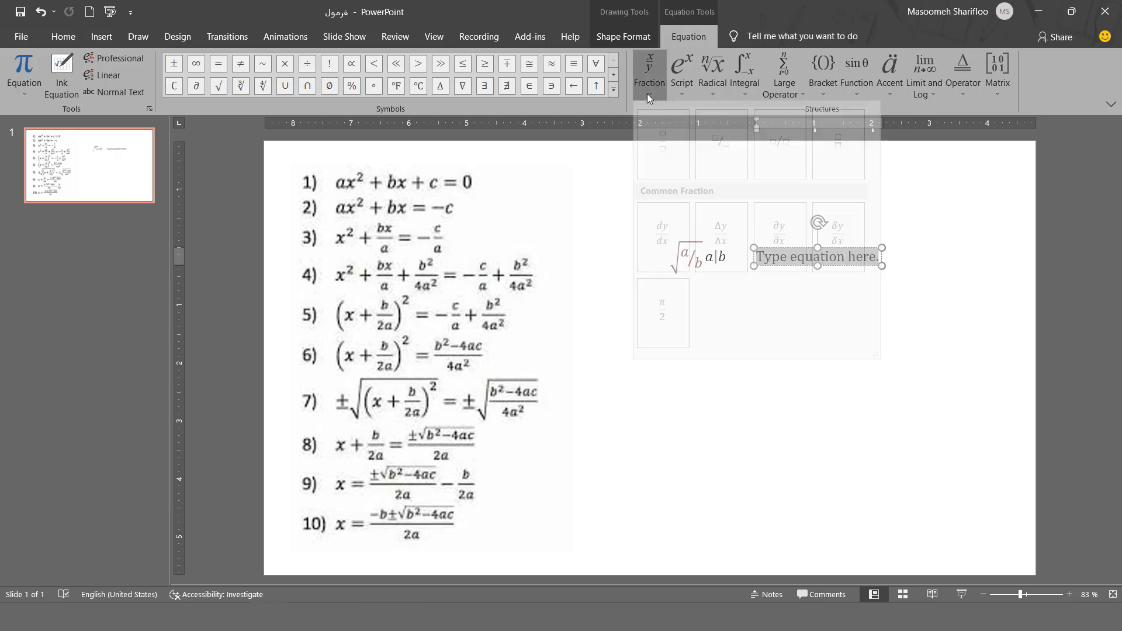
left_click(661, 159)
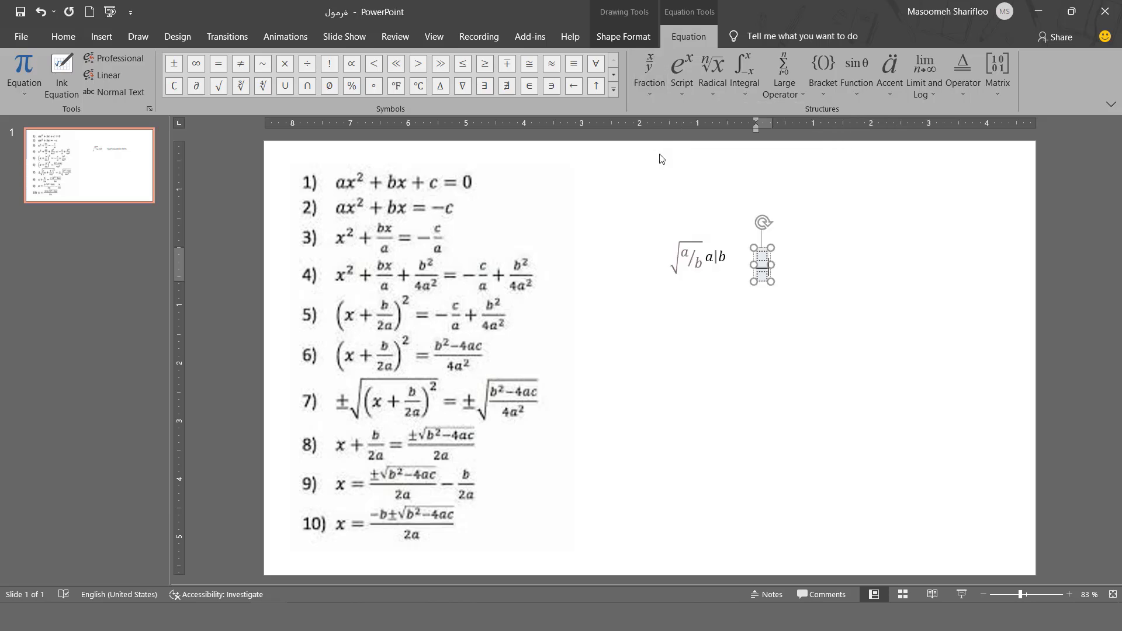
left_click(763, 259)
type("x")
left_click(762, 272)
type("y")
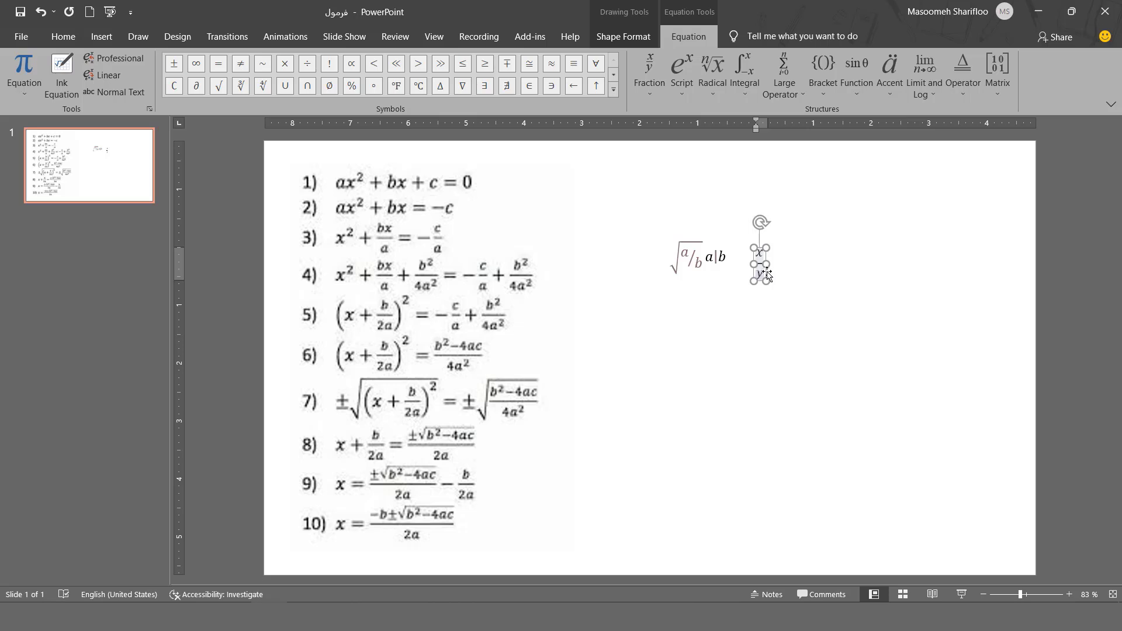
left_click_drag(763, 267, 765, 265)
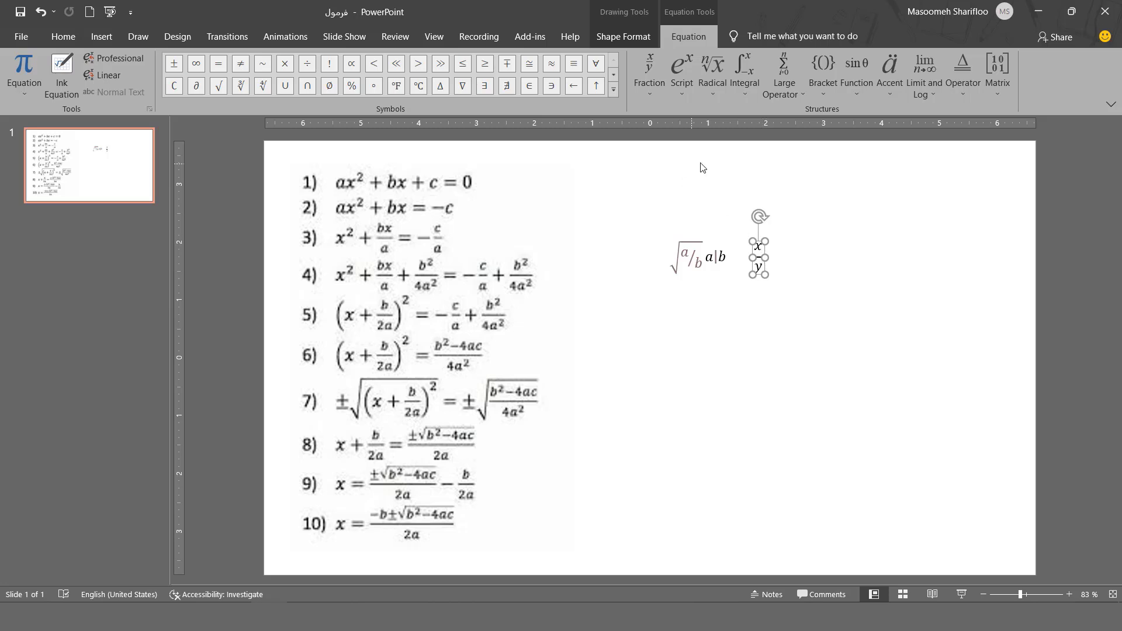
Insert a square root before the fraction and enter a inside it
left_click(710, 96)
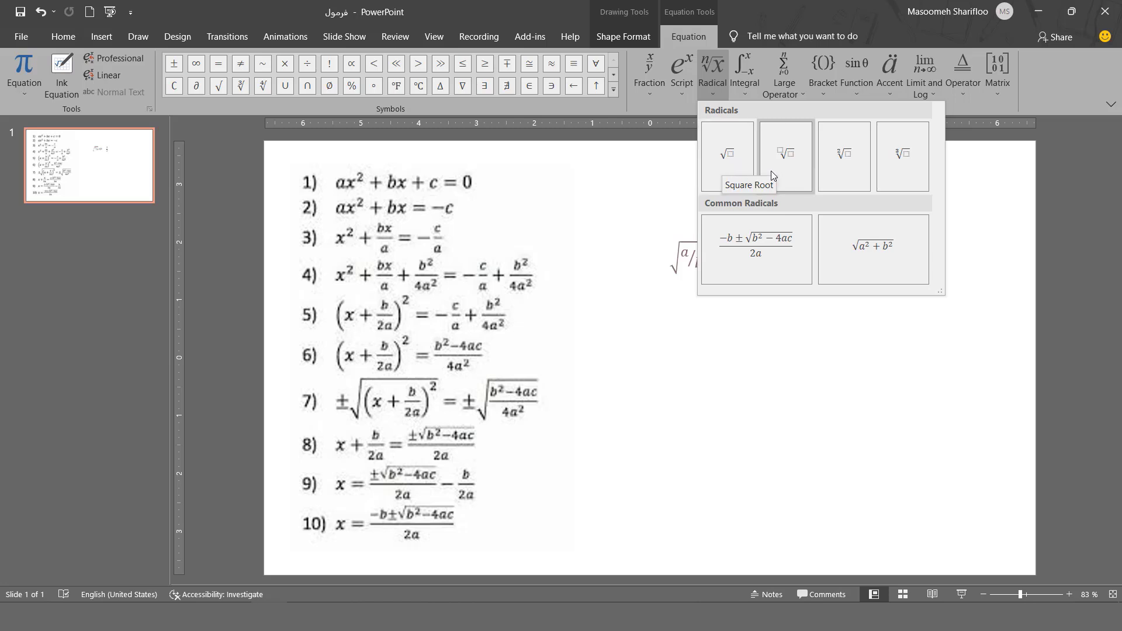
left_click(732, 175)
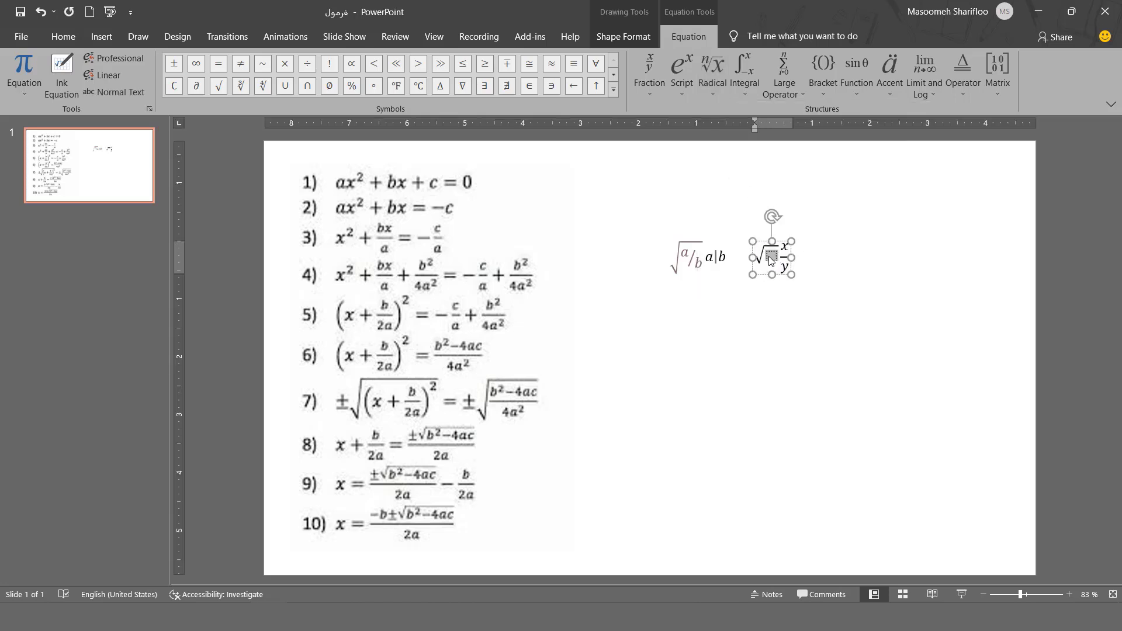
type("a")
Add a superscript after a inside the square root, entering x with exponent 2
left_click(682, 91)
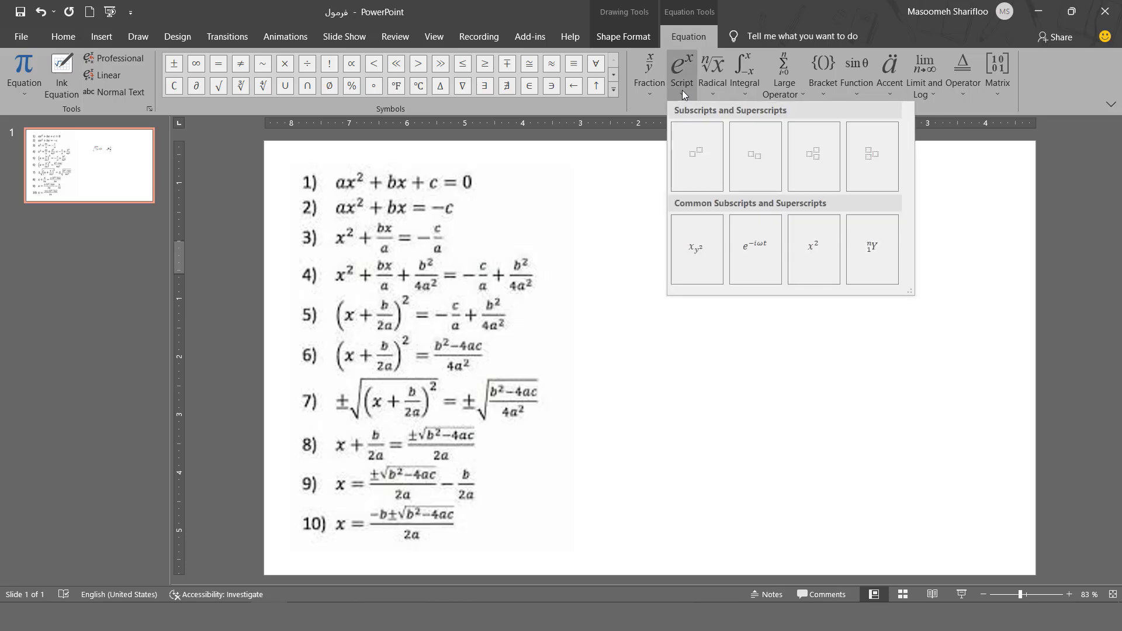
left_click(695, 154)
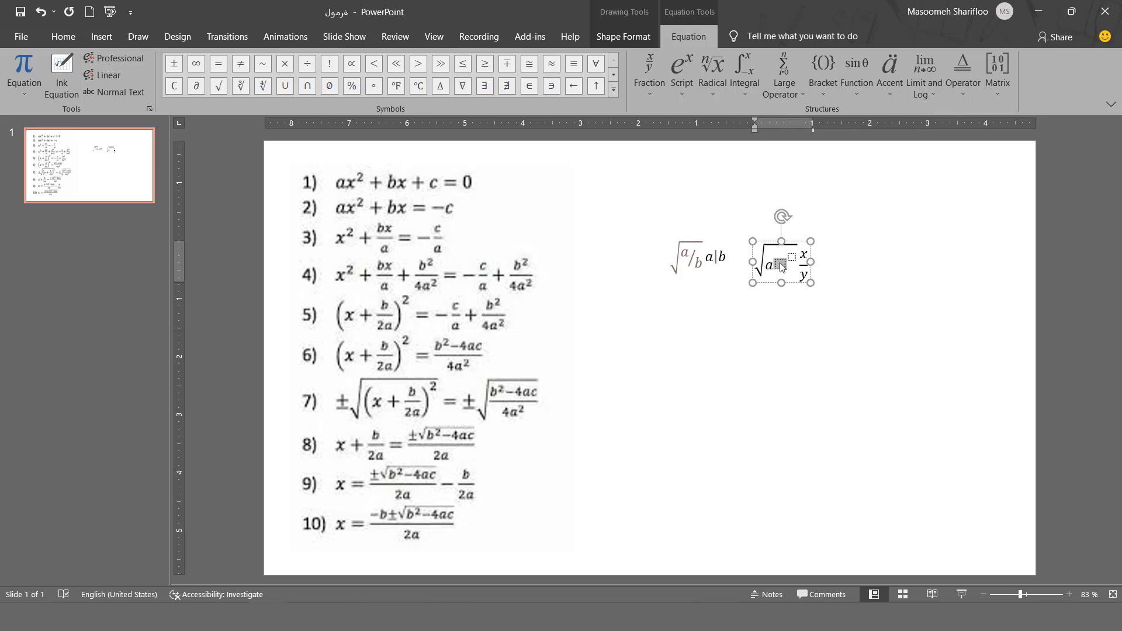
type("x")
key("Right")
type("2")
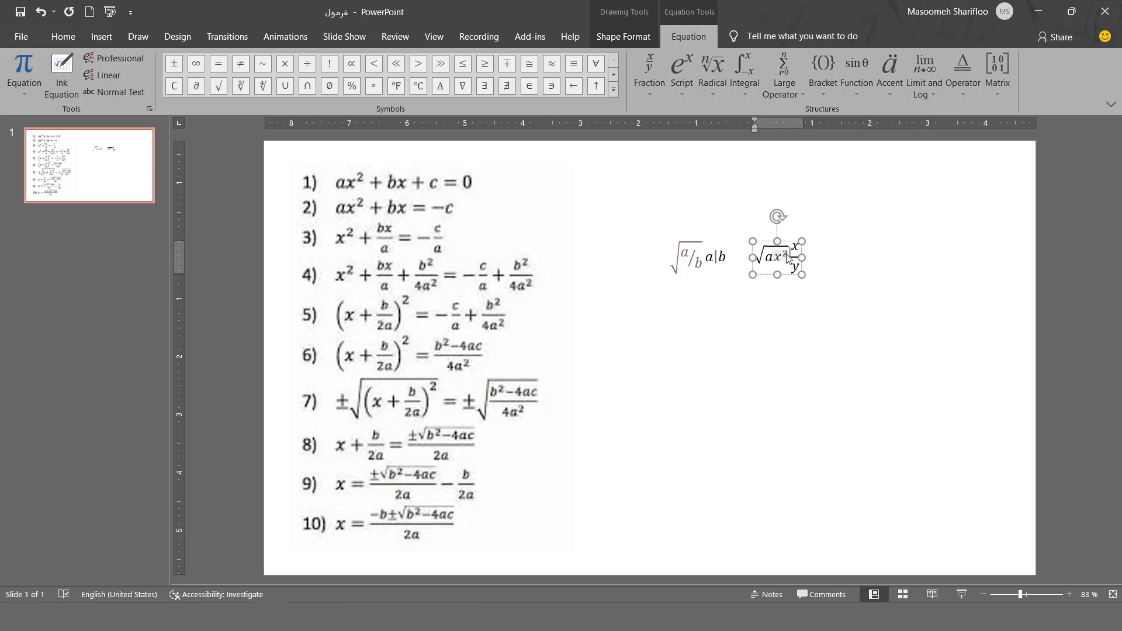
Reselect the new equation box and reopen the Equation tools for it
left_click(780, 306)
left_click(771, 259)
left_click(720, 258)
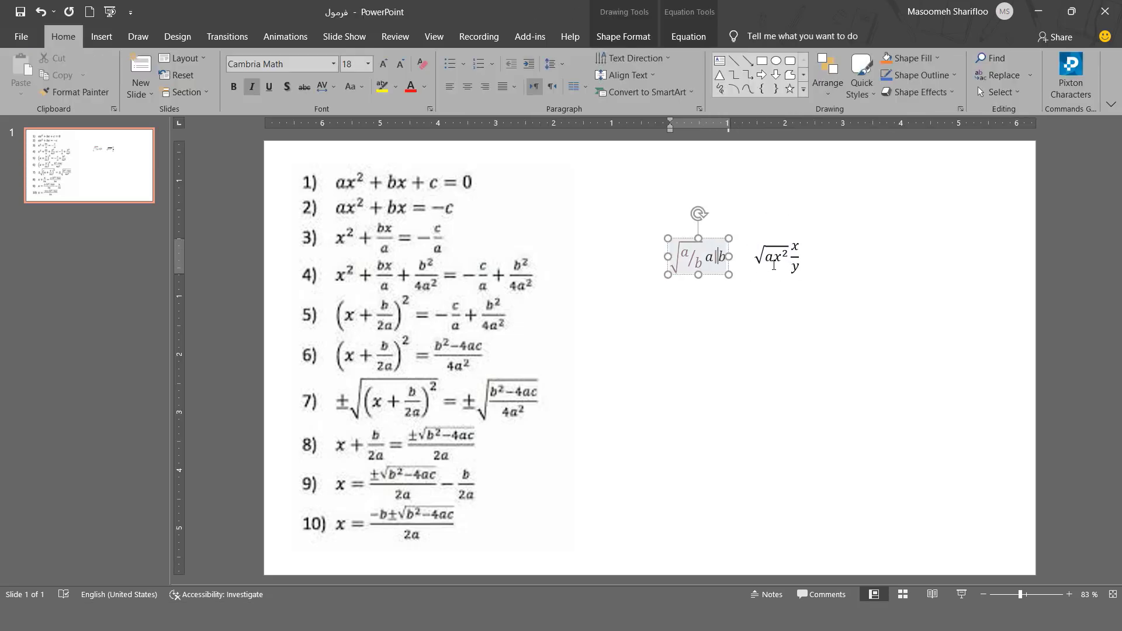
left_click(773, 266)
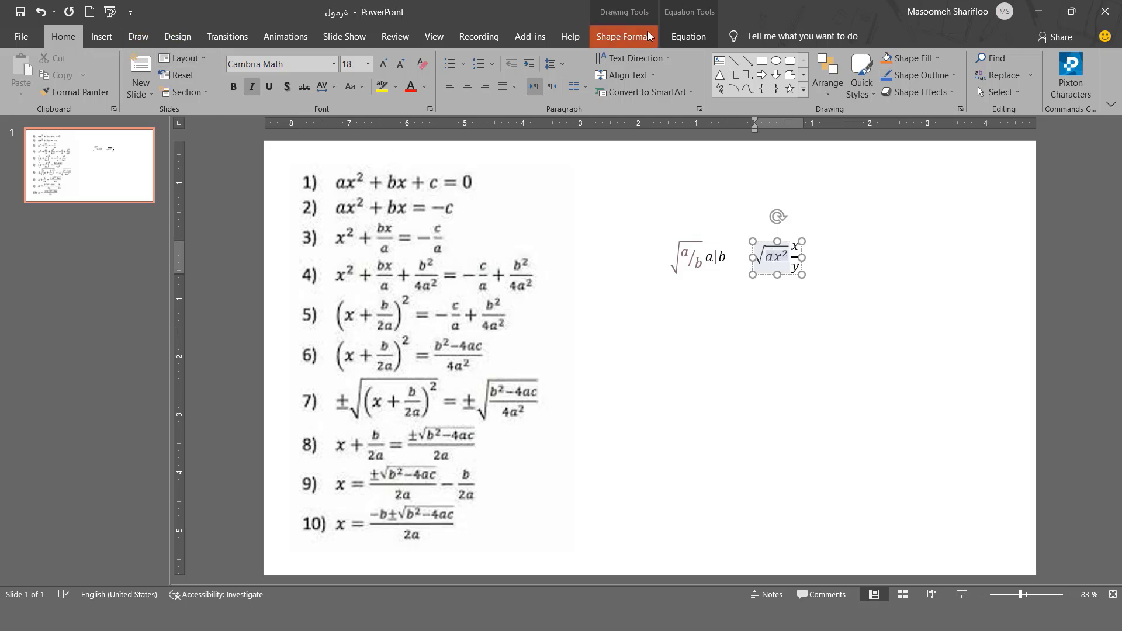
left_click(681, 35)
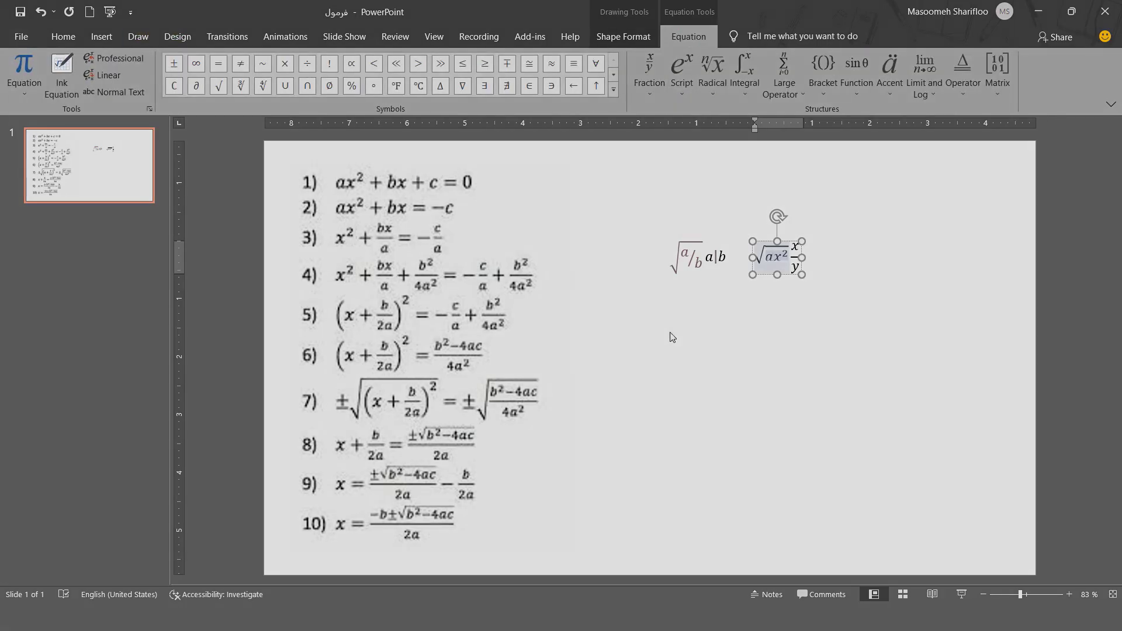